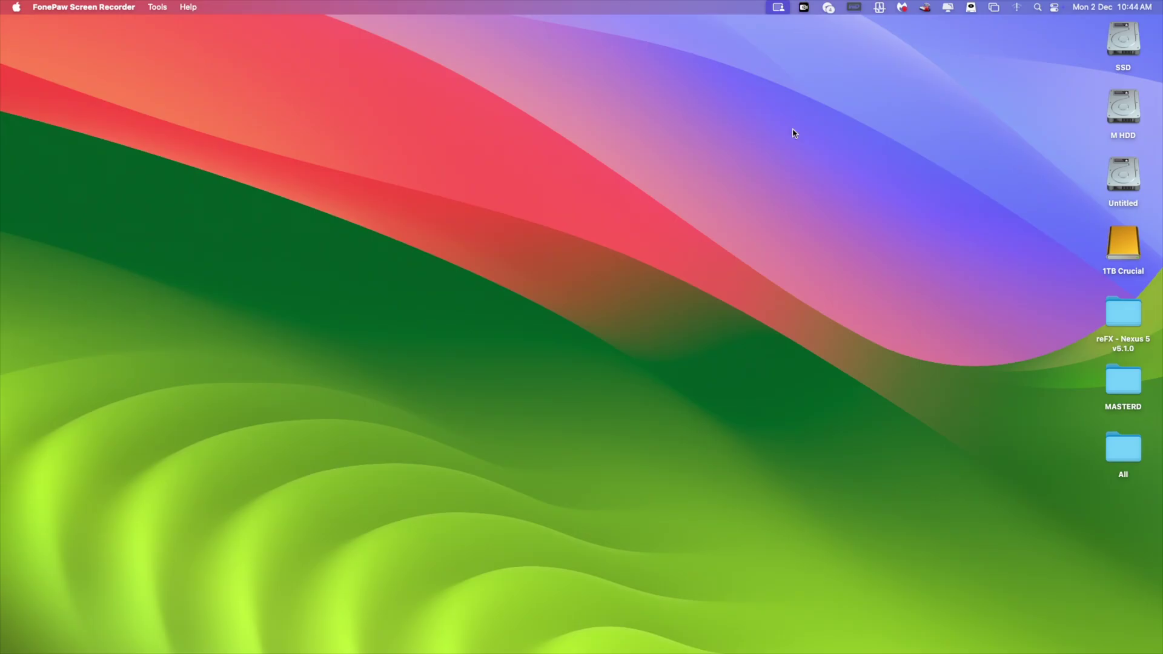
Step: Open the reFX - Nexus 5 v5.1.0 folder, check Nexus 5 Content's info (12.25 GB), and preview reFX.NEXUS.v5.1.1.dmg
{"action": "double_click", "coordinate": [1108, 317]}
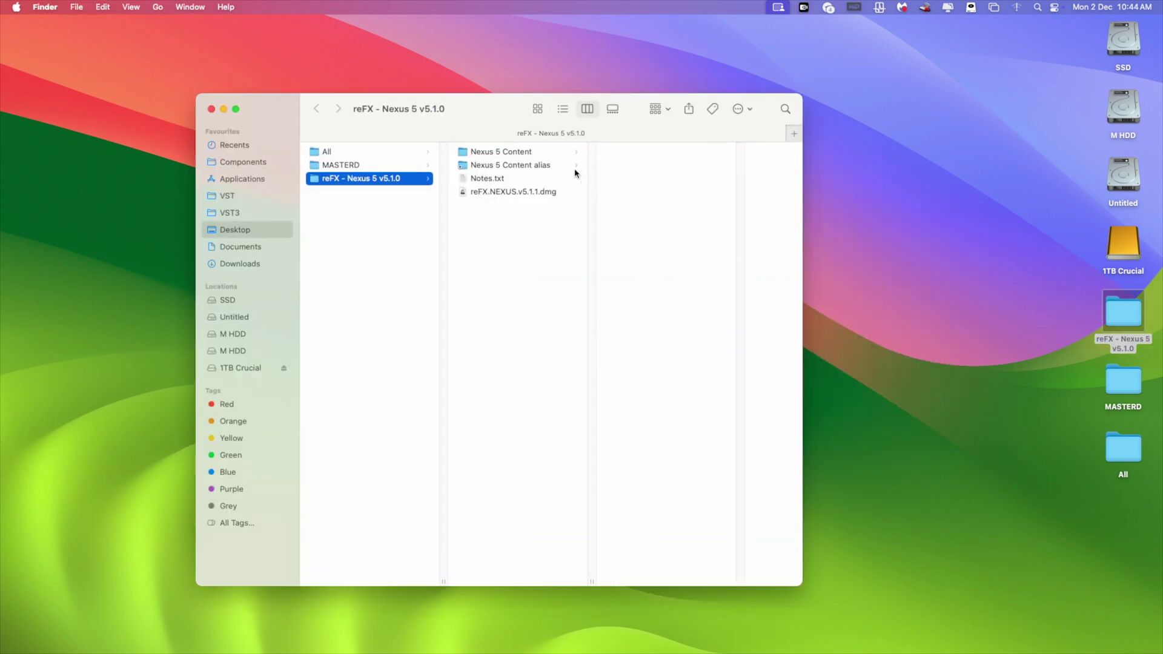
{"action": "left_click", "coordinate": [539, 154]}
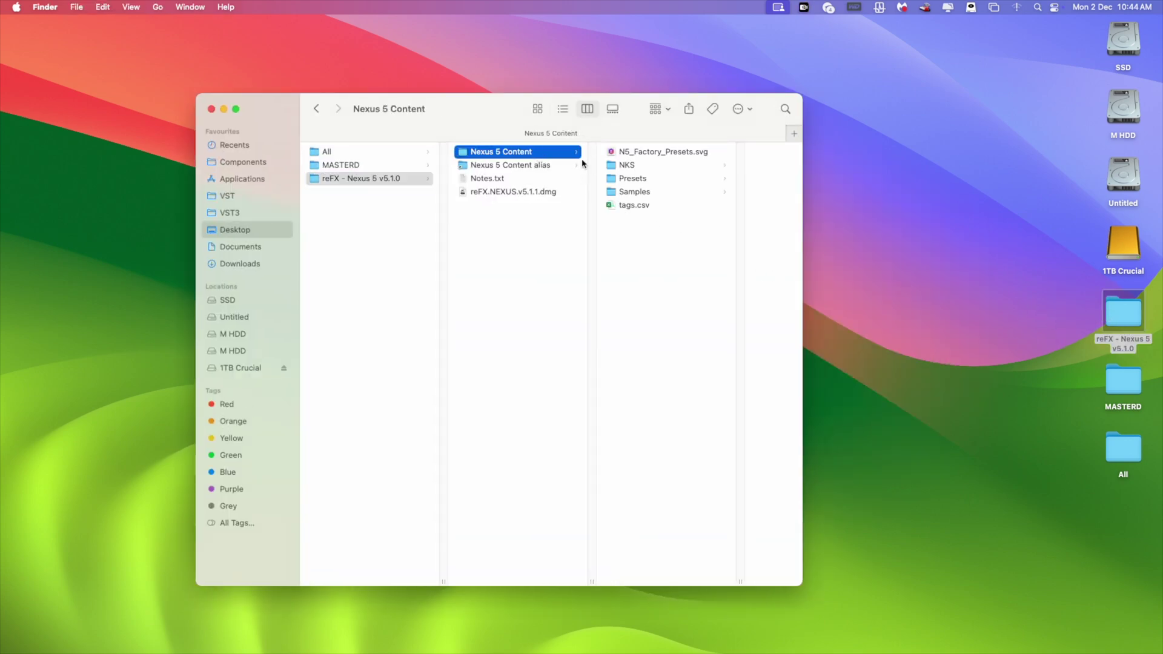
{"action": "right_click", "coordinate": [559, 158]}
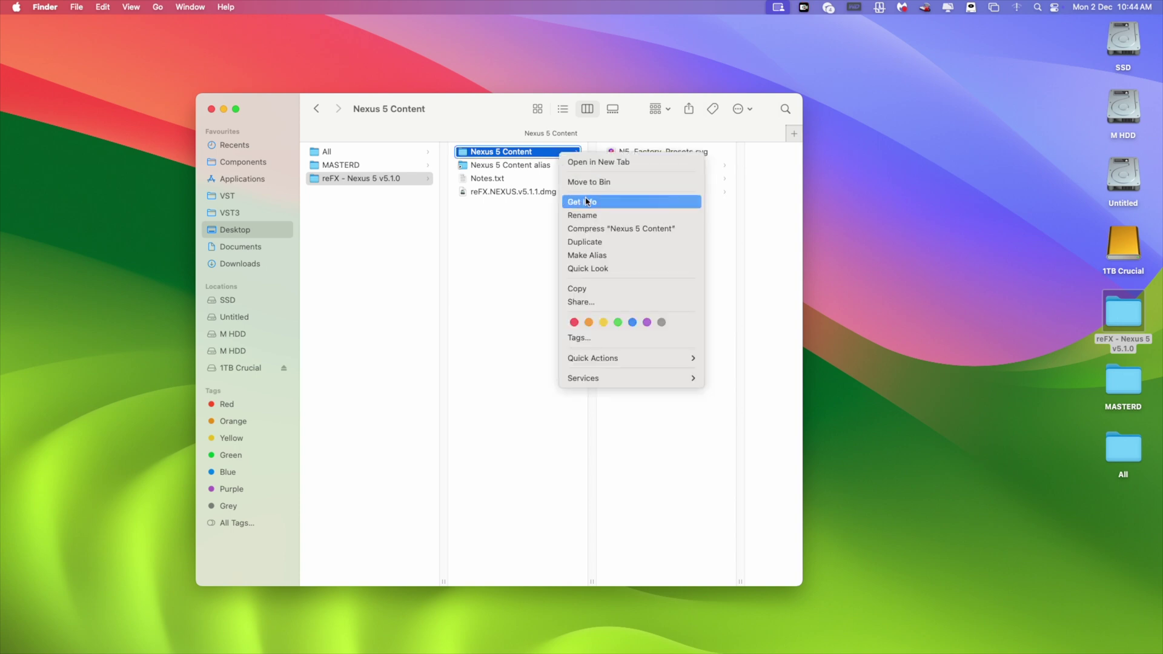
{"action": "left_click", "coordinate": [591, 202]}
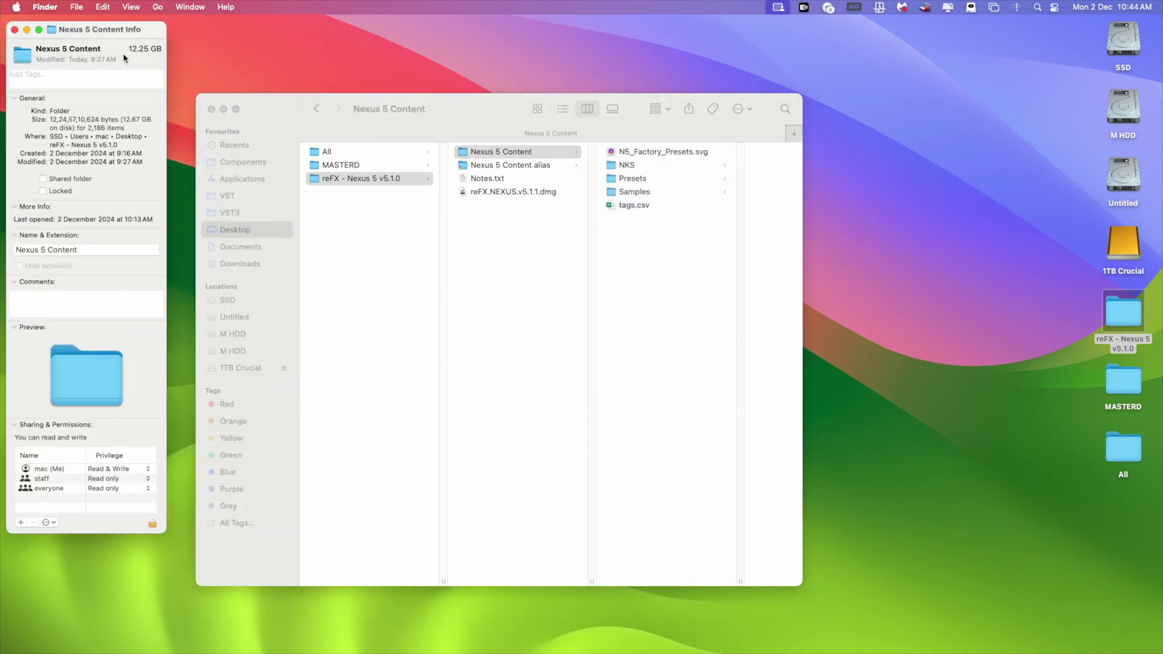
{"action": "left_click", "coordinate": [14, 30]}
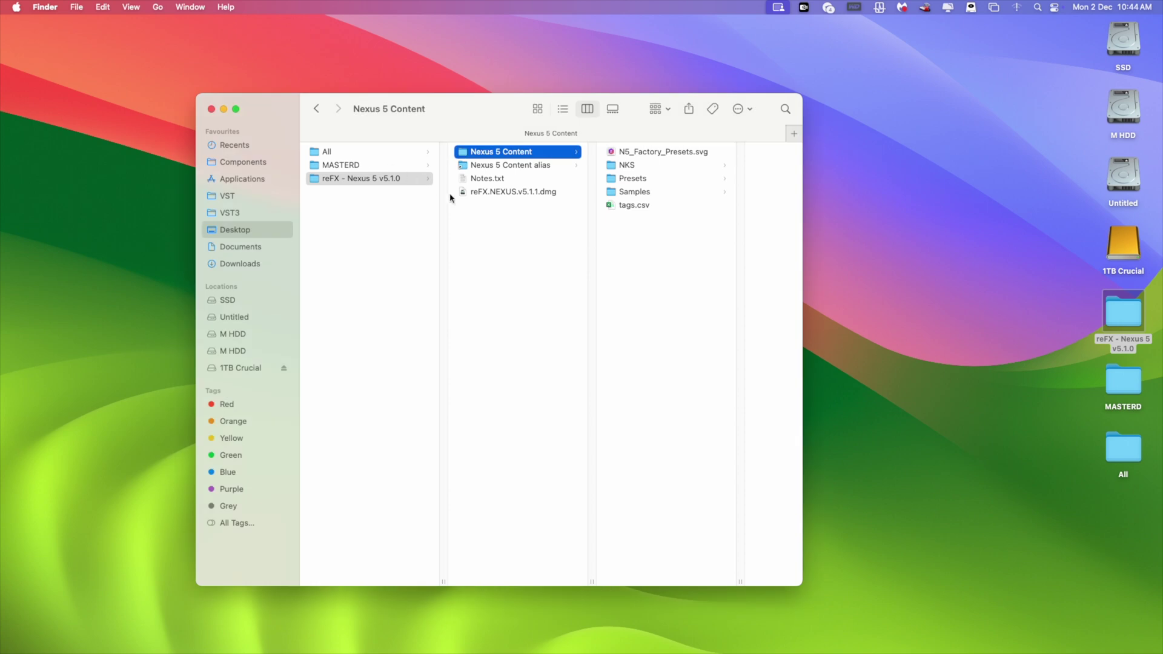
{"action": "key", "text": "Left"}
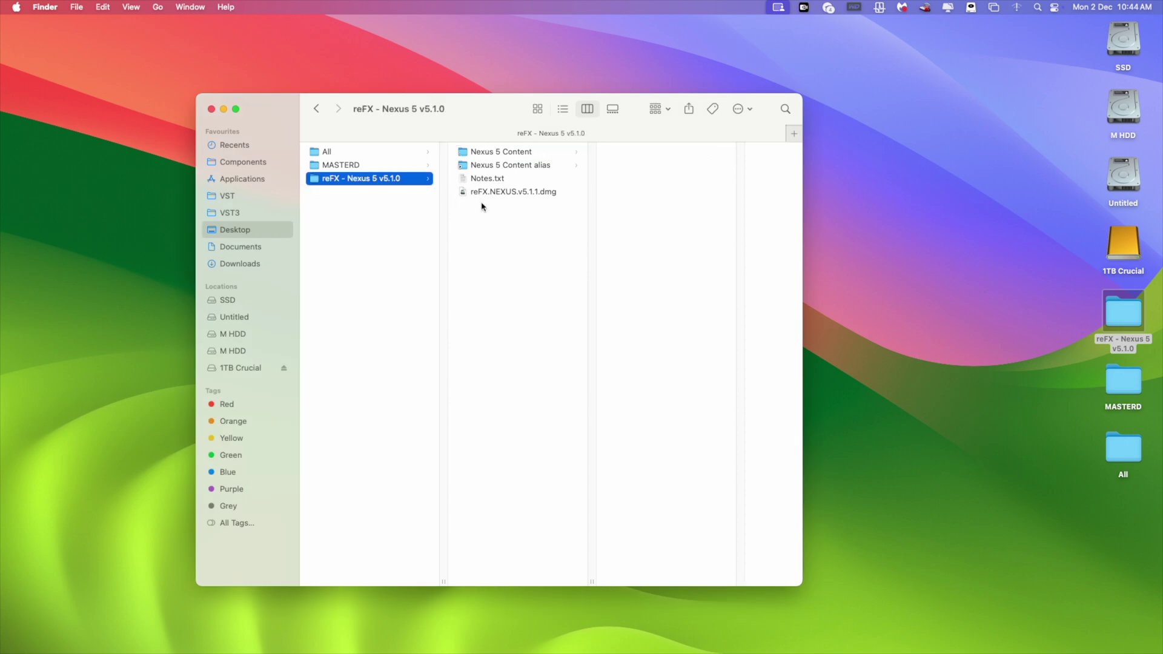
{"action": "left_click", "coordinate": [507, 194]}
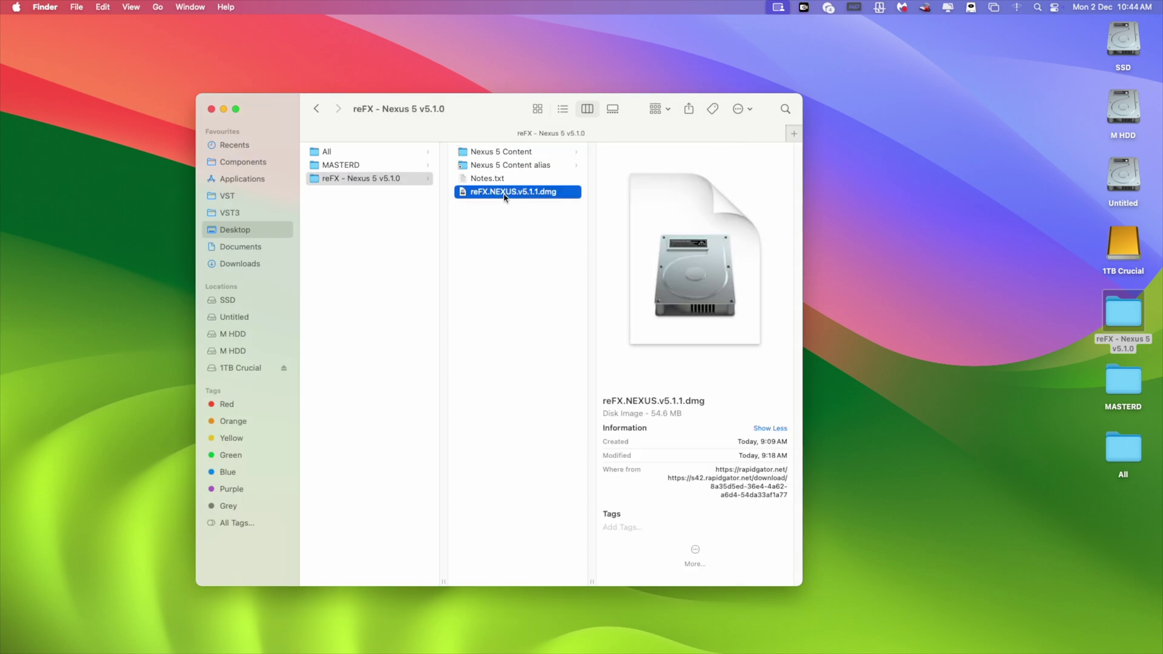
Step: Mount reFX.NEXUS.v5.1.1.dmg and open Nexus-5.1.1-osx-installer past the security warning
{"action": "double_click", "coordinate": [545, 192]}
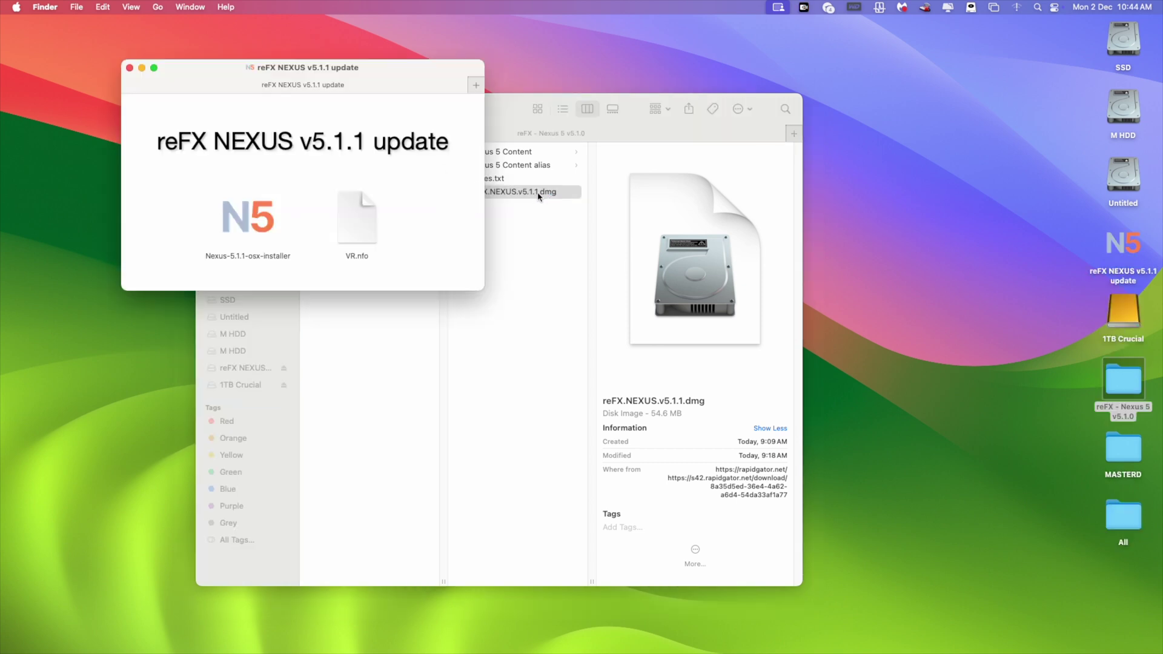
{"action": "right_click", "coordinate": [517, 193]}
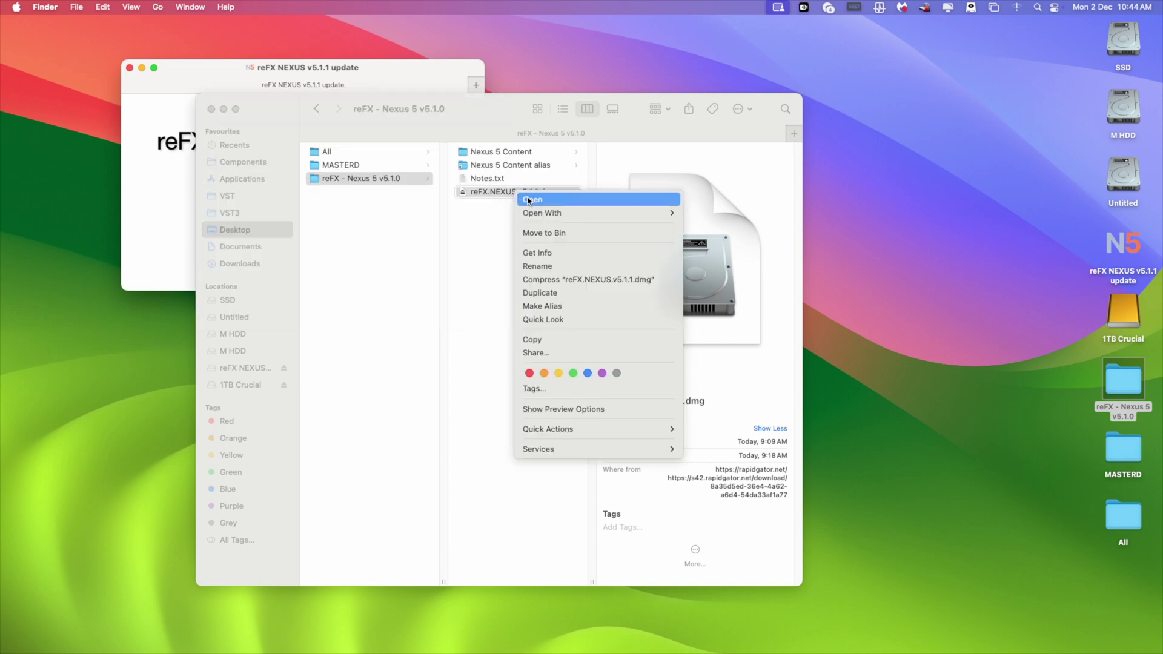
{"action": "left_click", "coordinate": [530, 200]}
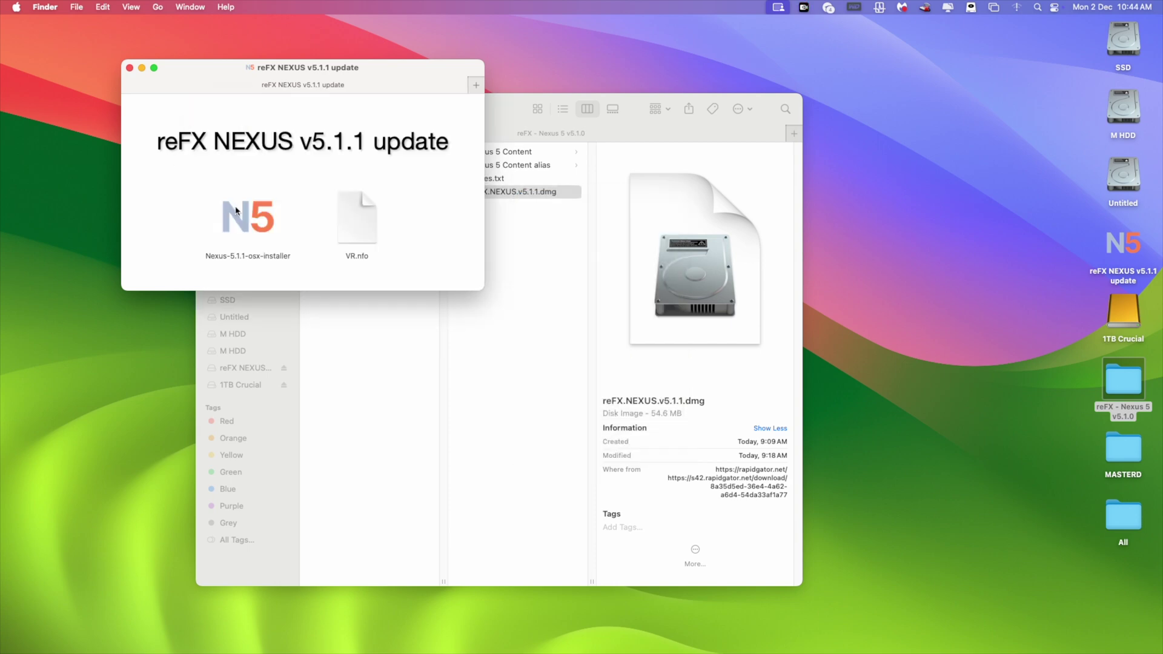
{"action": "left_click", "coordinate": [247, 230]}
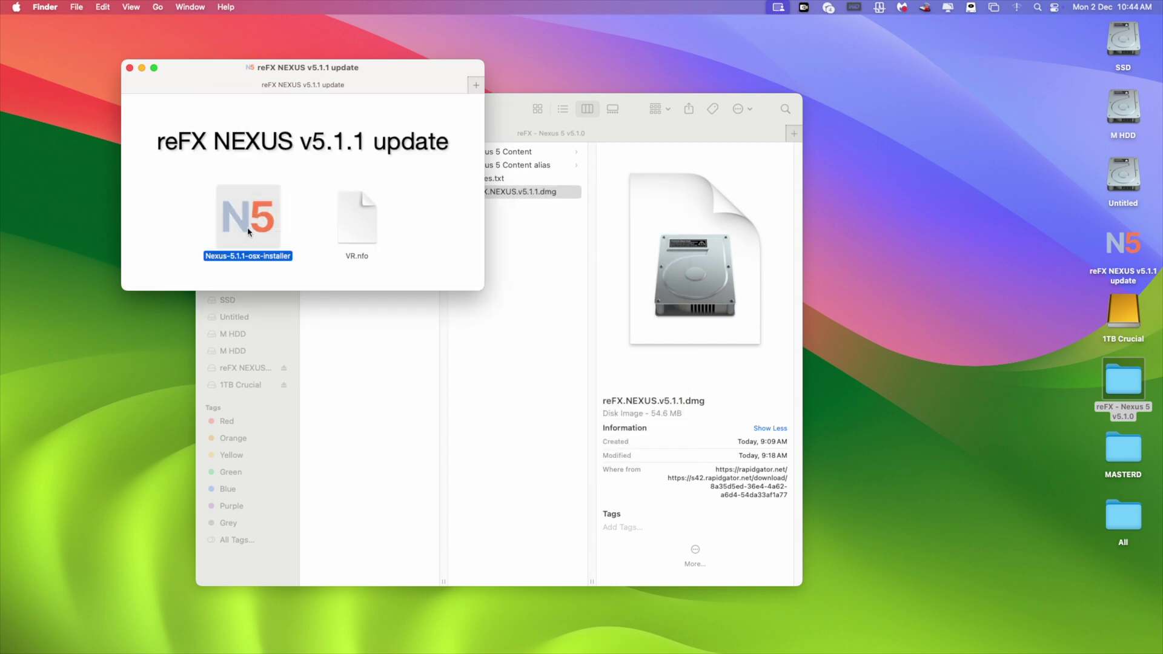
{"action": "right_click", "coordinate": [249, 231]}
{"action": "left_click", "coordinate": [264, 235]}
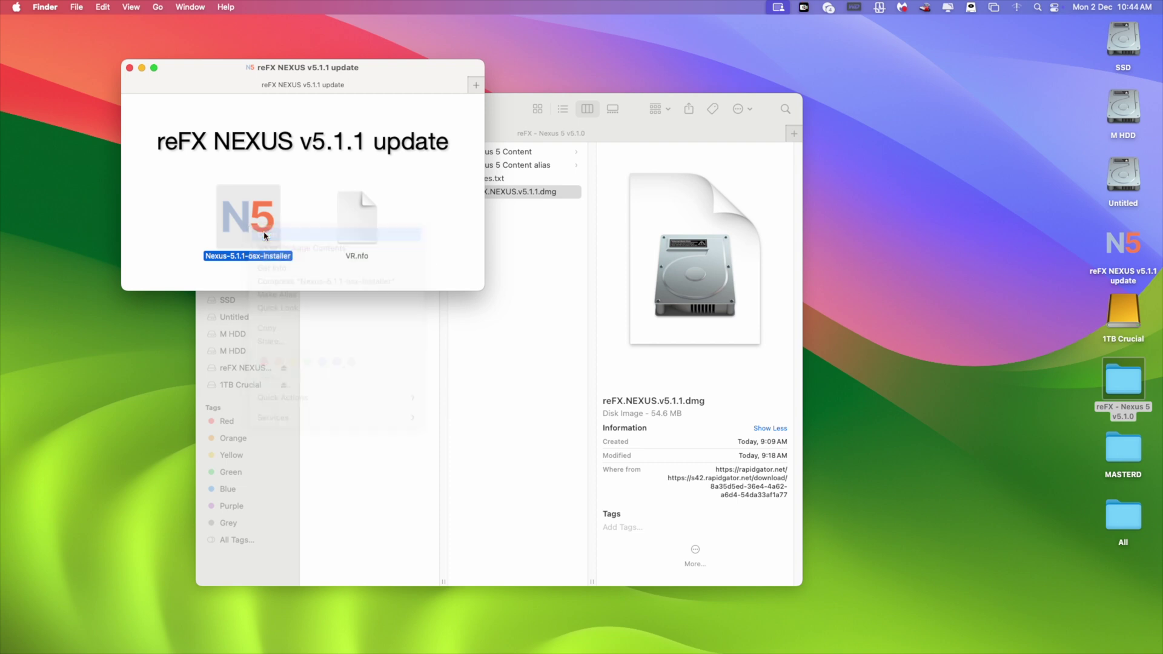
{"action": "left_click", "coordinate": [602, 280]}
Step: Enter the account password to authorise the Nexus installer
{"action": "type", "text": "•••••"}
{"action": "key", "text": "BackSpace"}
{"action": "key", "text": "BackSpace"}
{"action": "key", "text": "BackSpace"}
{"action": "key", "text": "BackSpace"}
{"action": "key", "text": "BackSpace"}
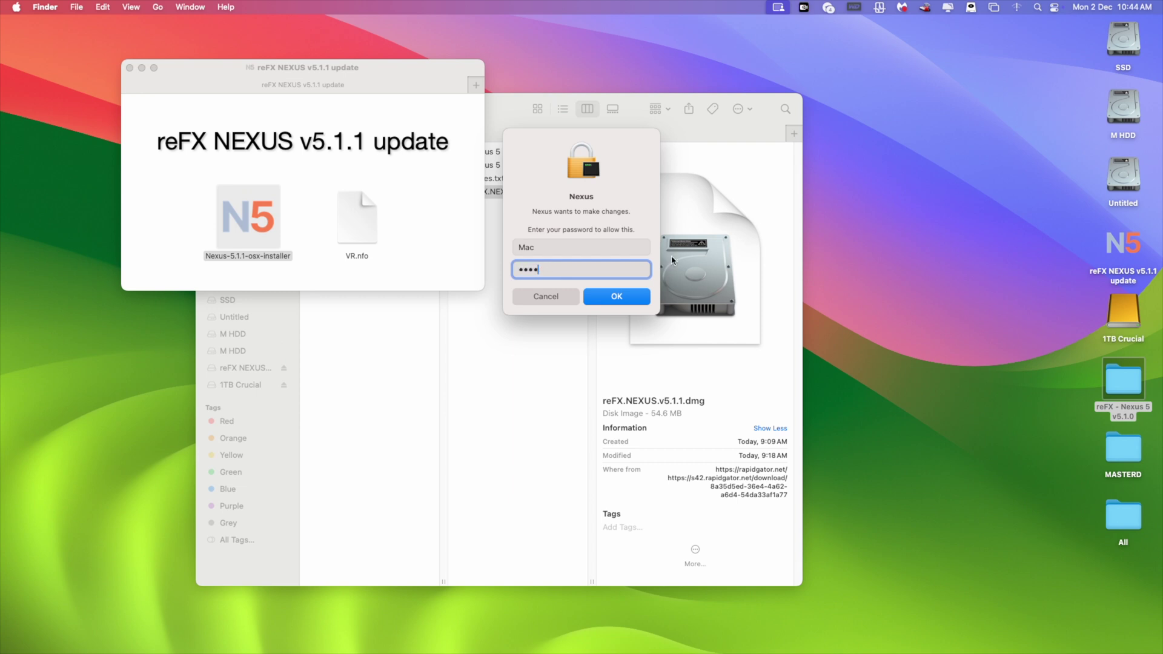
{"action": "type", "text": "••••"}
{"action": "key", "text": "Return"}
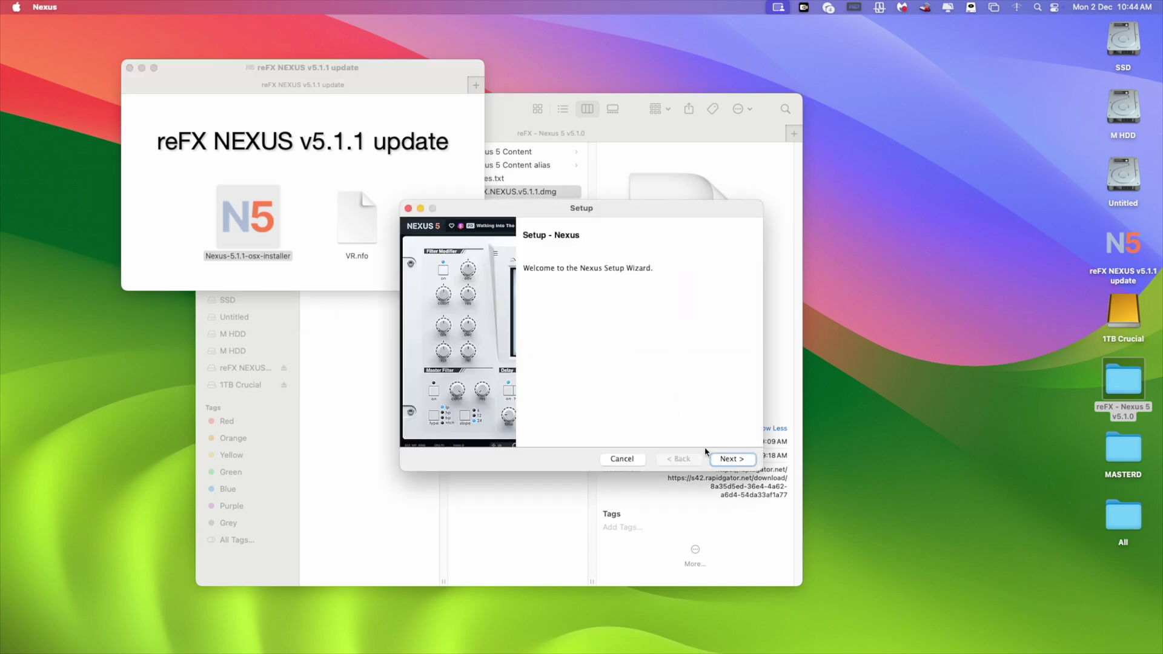
Step: Accept the licence, install Nexus with VST3 and AU Plug-In components, and finish Nexus Setup
{"action": "left_click", "coordinate": [731, 460]}
{"action": "left_click", "coordinate": [591, 416]}
{"action": "left_click", "coordinate": [738, 460]}
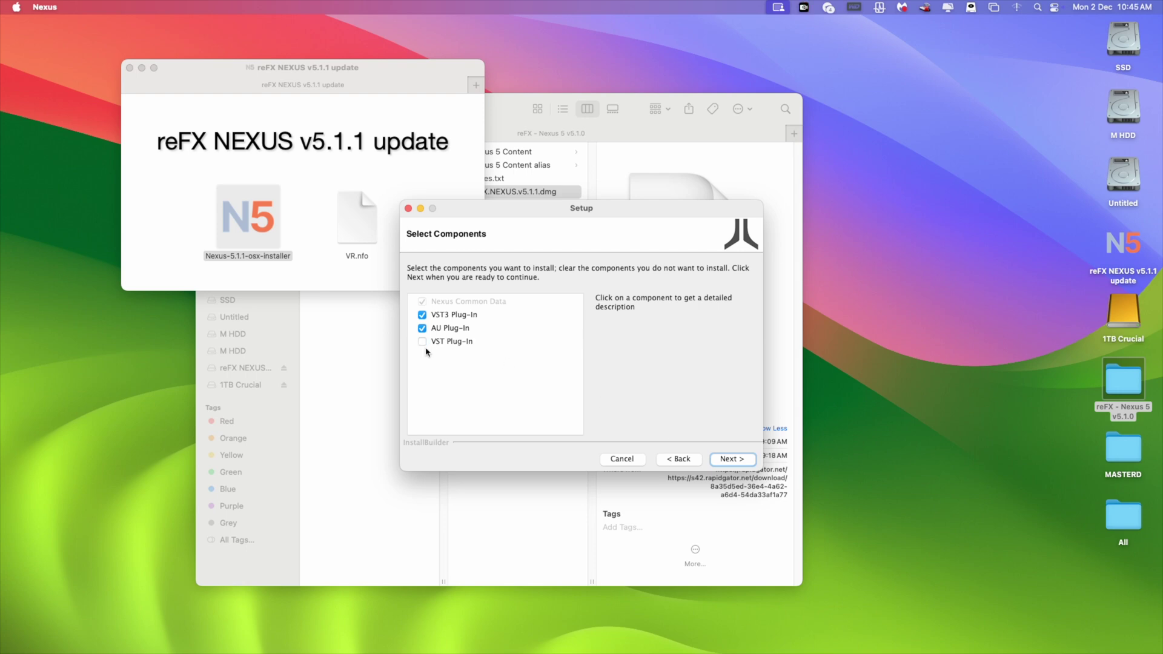
{"action": "left_click", "coordinate": [732, 461]}
{"action": "left_click", "coordinate": [733, 460]}
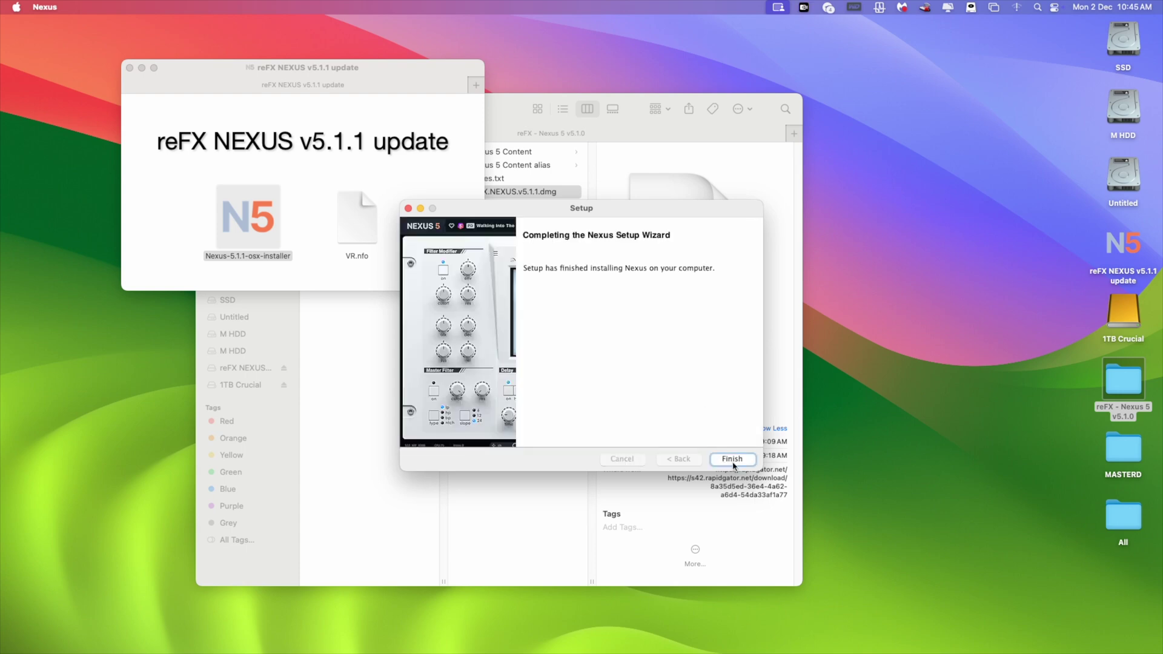
{"action": "left_click", "coordinate": [732, 459]}
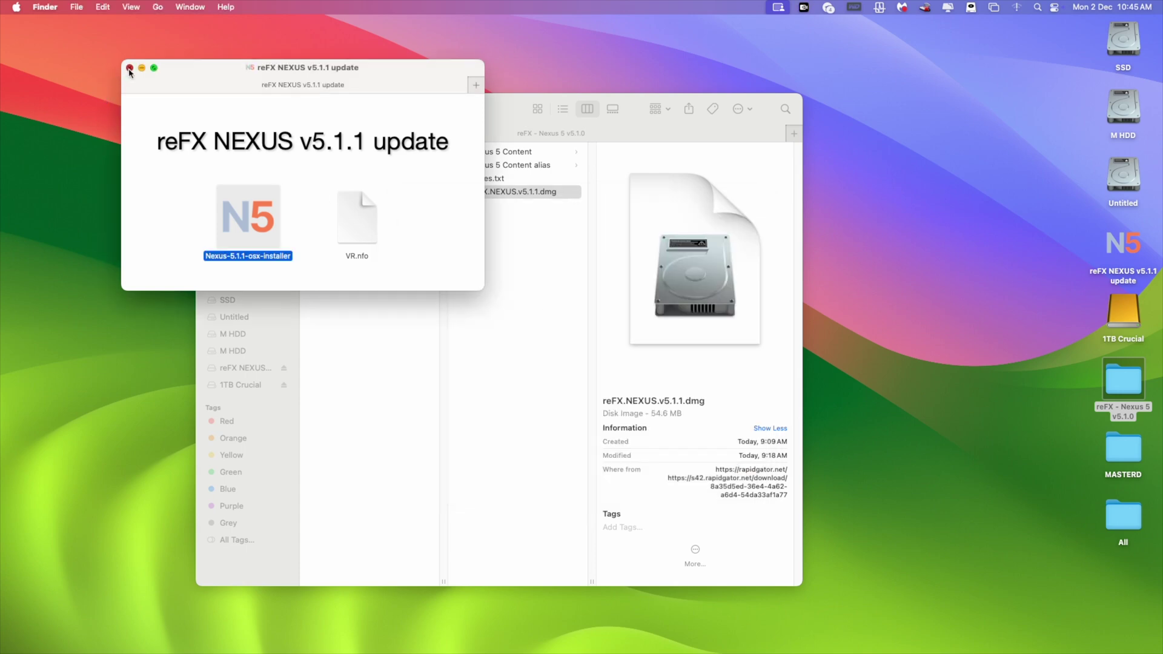
Step: Delete the old Nexus 5 Content alias and create a fresh alias of the folder
{"action": "left_click", "coordinate": [129, 69]}
{"action": "left_click", "coordinate": [519, 154]}
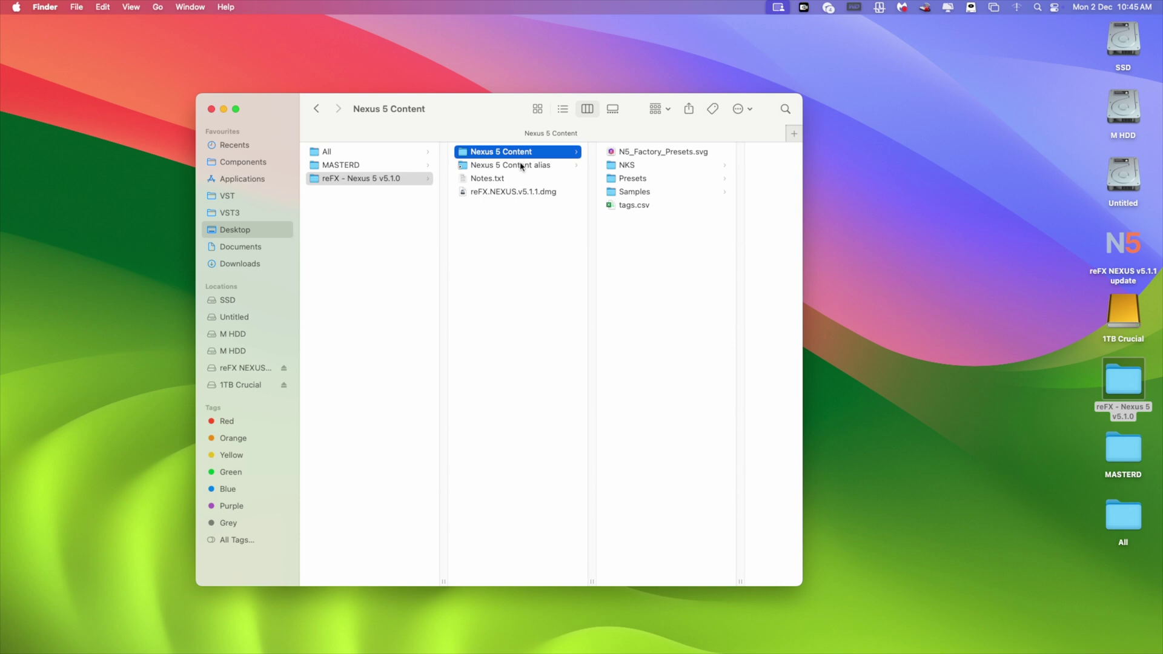
{"action": "right_click", "coordinate": [521, 165]}
{"action": "left_click", "coordinate": [533, 206]}
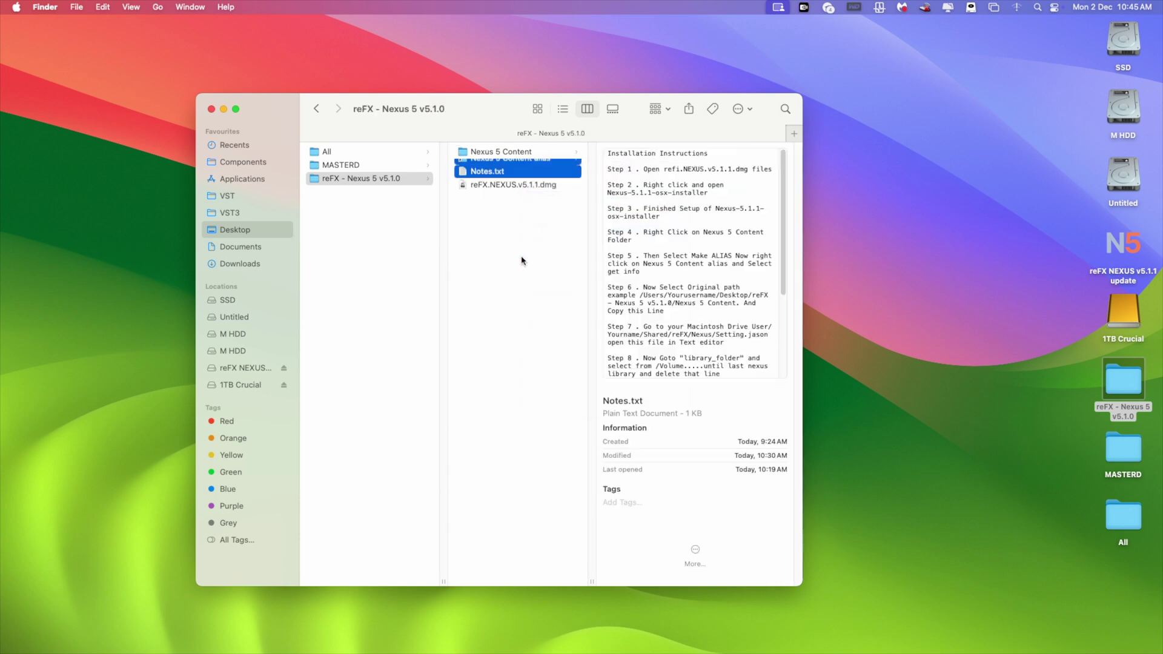
{"action": "left_click", "coordinate": [533, 209]}
{"action": "left_click", "coordinate": [521, 156]}
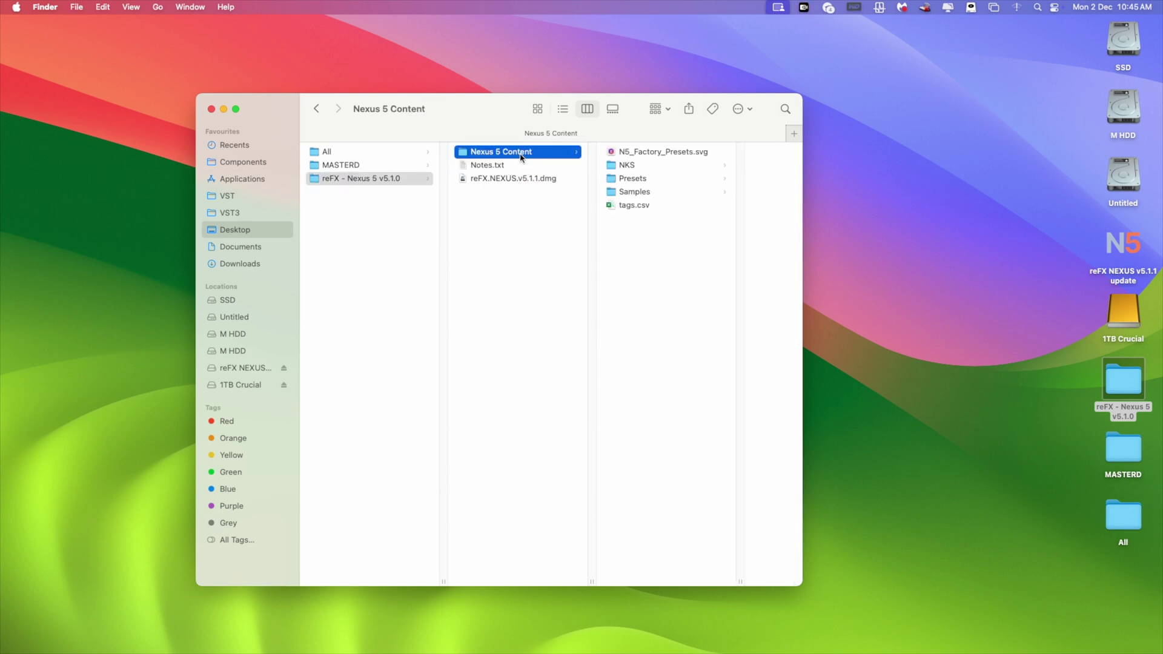
{"action": "right_click", "coordinate": [509, 157]}
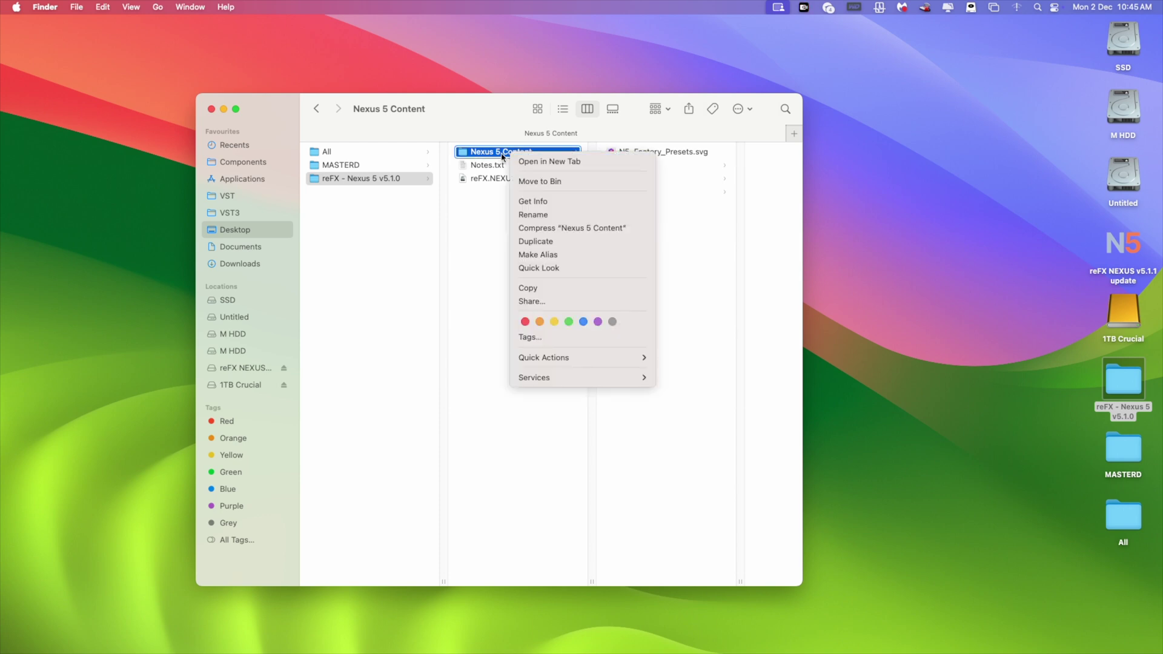
{"action": "left_click", "coordinate": [573, 257]}
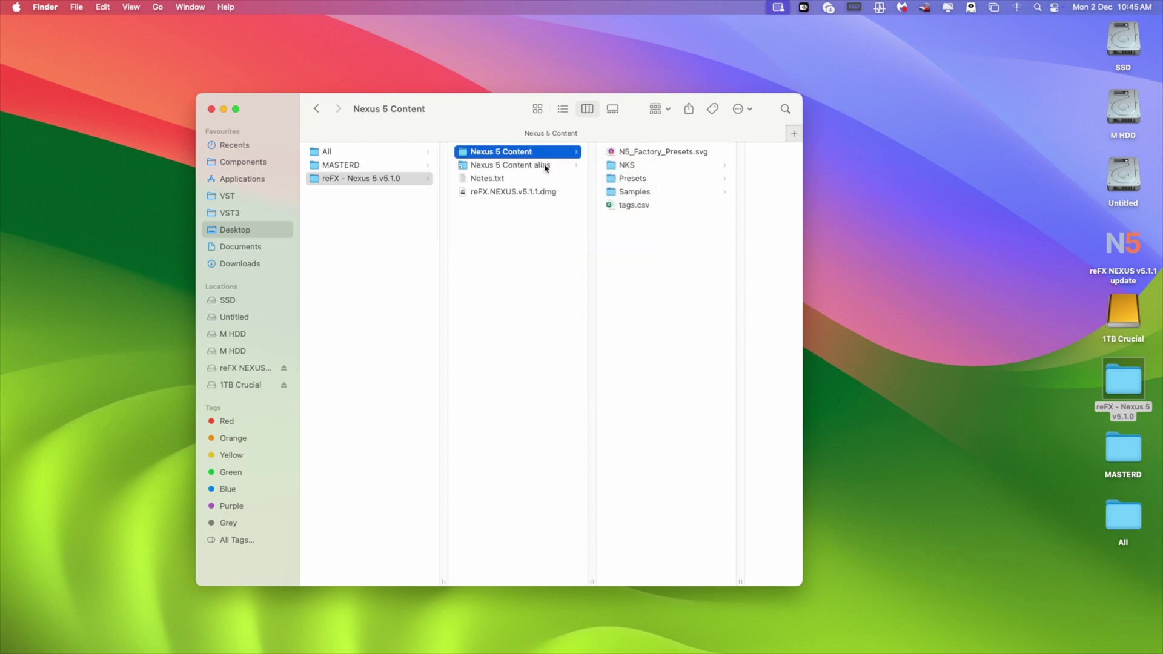
Step: Copy the new alias's original Nexus 5 Content path from its Info window
{"action": "left_click", "coordinate": [550, 169]}
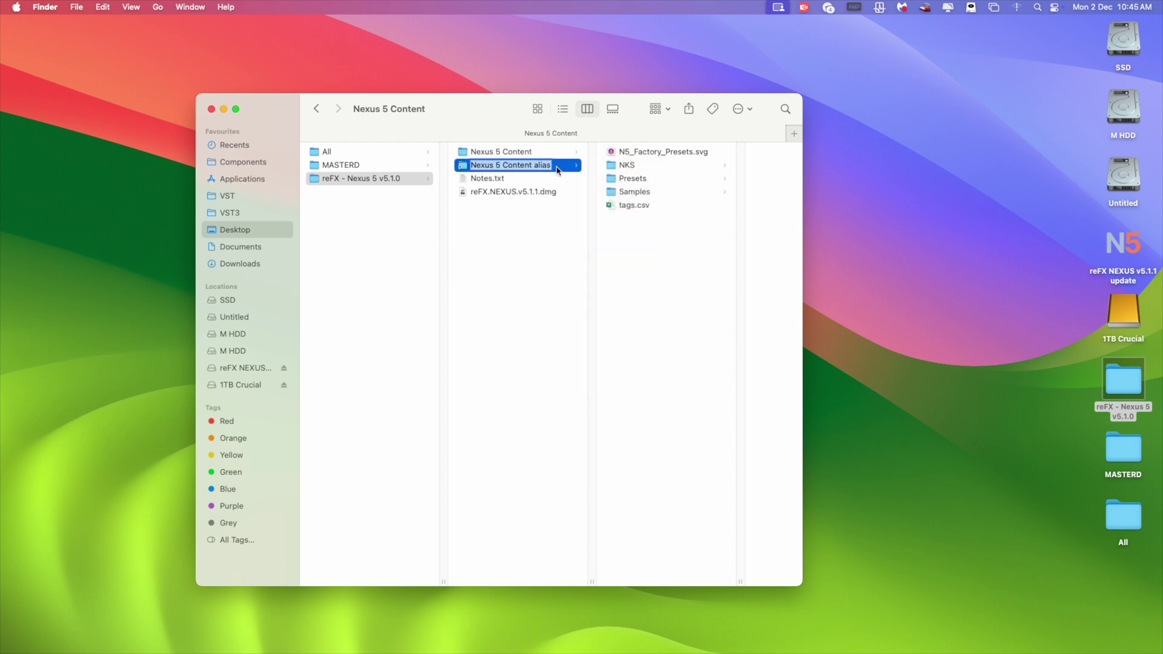
{"action": "right_click", "coordinate": [498, 171]}
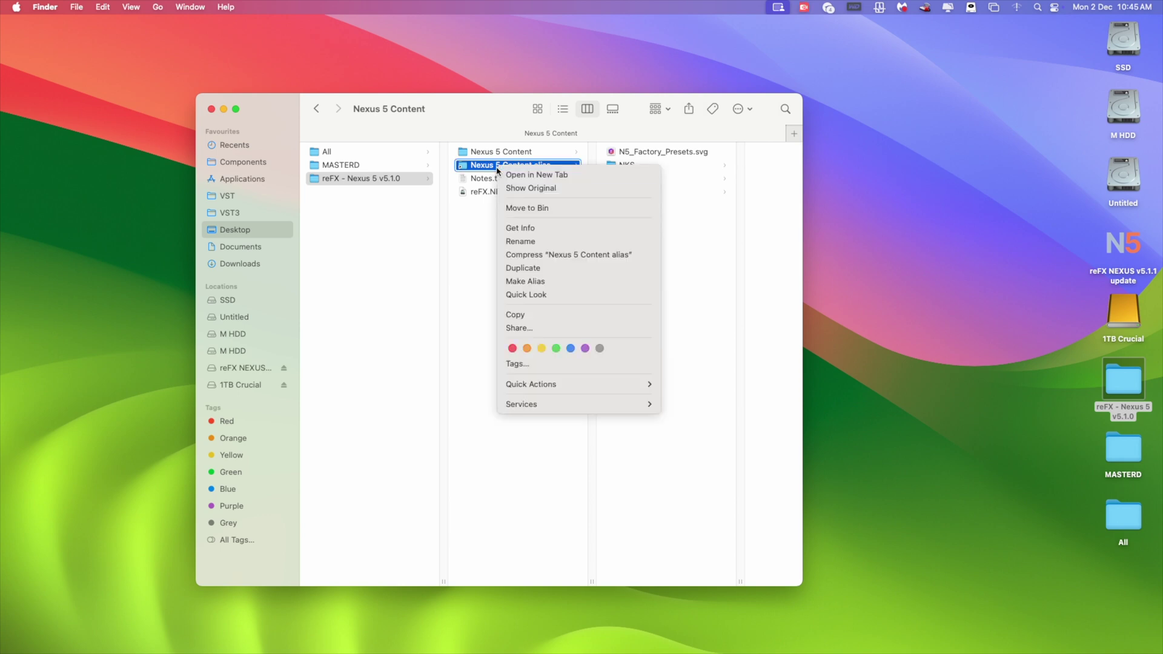
{"action": "left_click", "coordinate": [542, 234]}
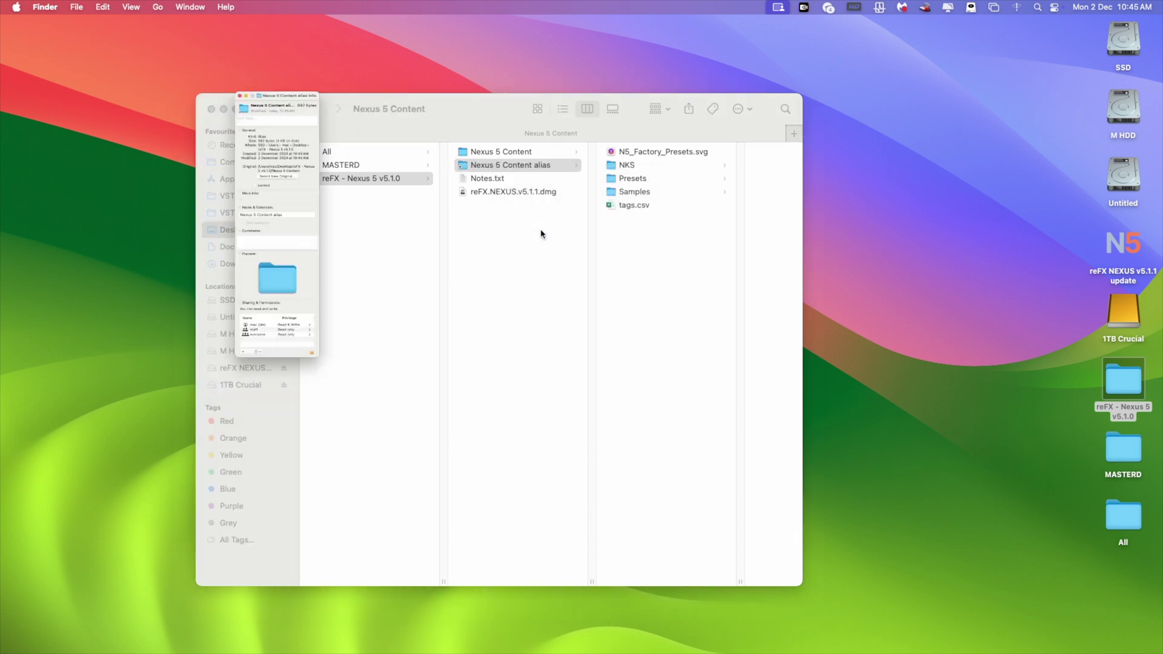
{"action": "left_click_drag", "start_coordinate": [130, 179], "coordinate": [51, 171]}
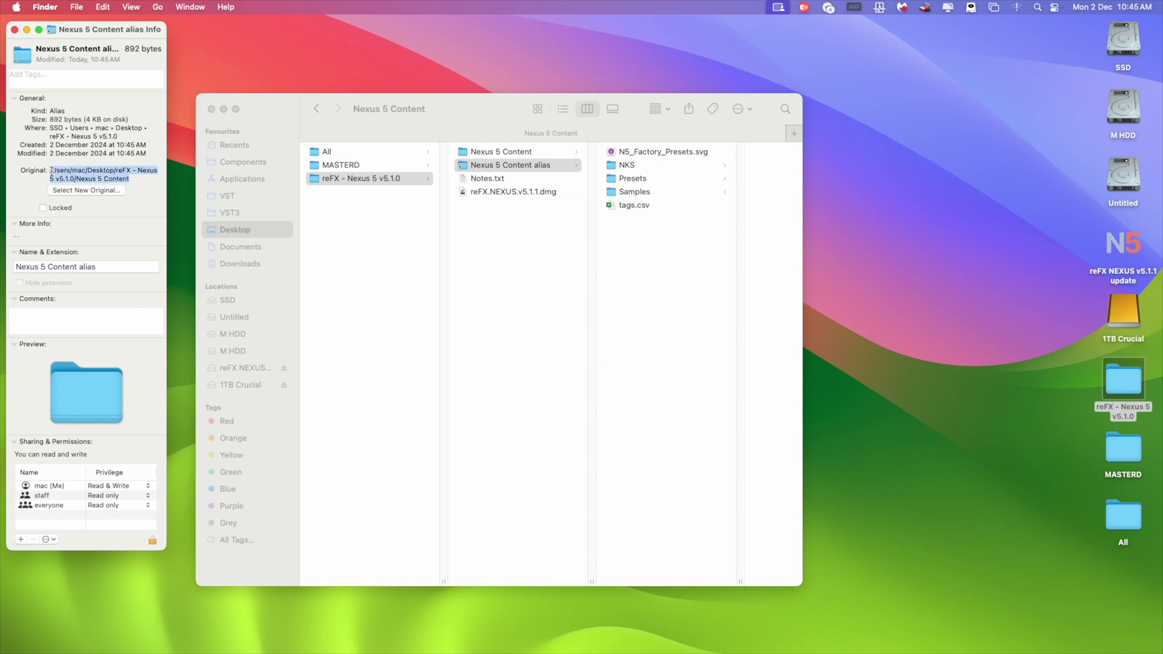
{"action": "right_click", "coordinate": [105, 179]}
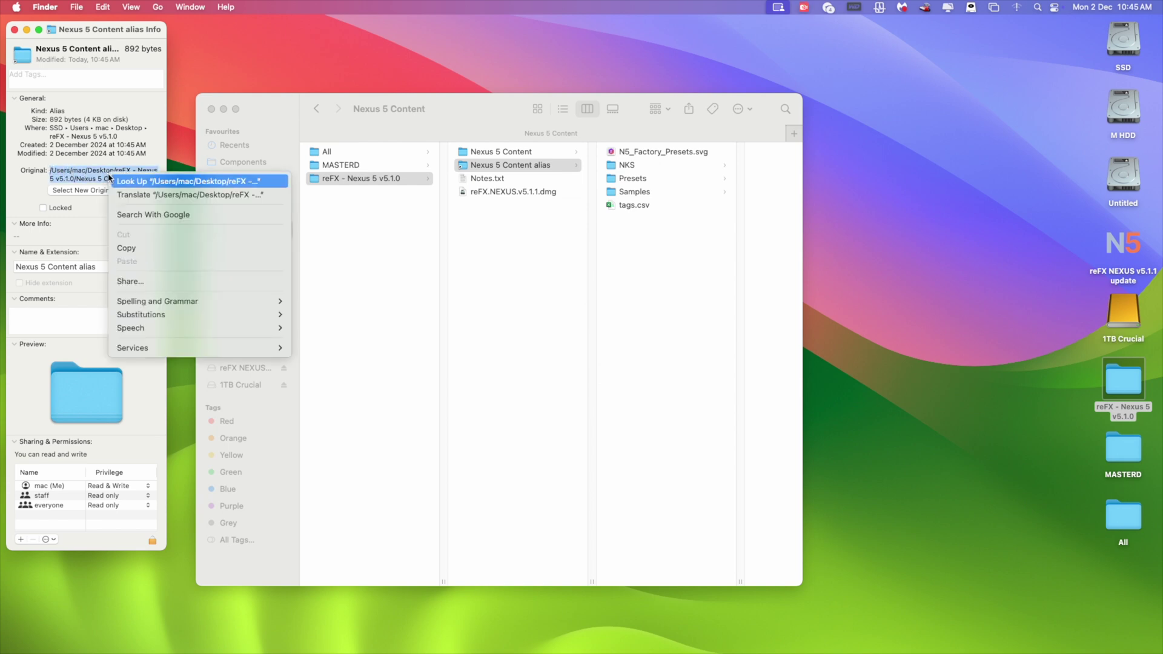
{"action": "left_click", "coordinate": [146, 252]}
{"action": "left_click", "coordinate": [12, 31]}
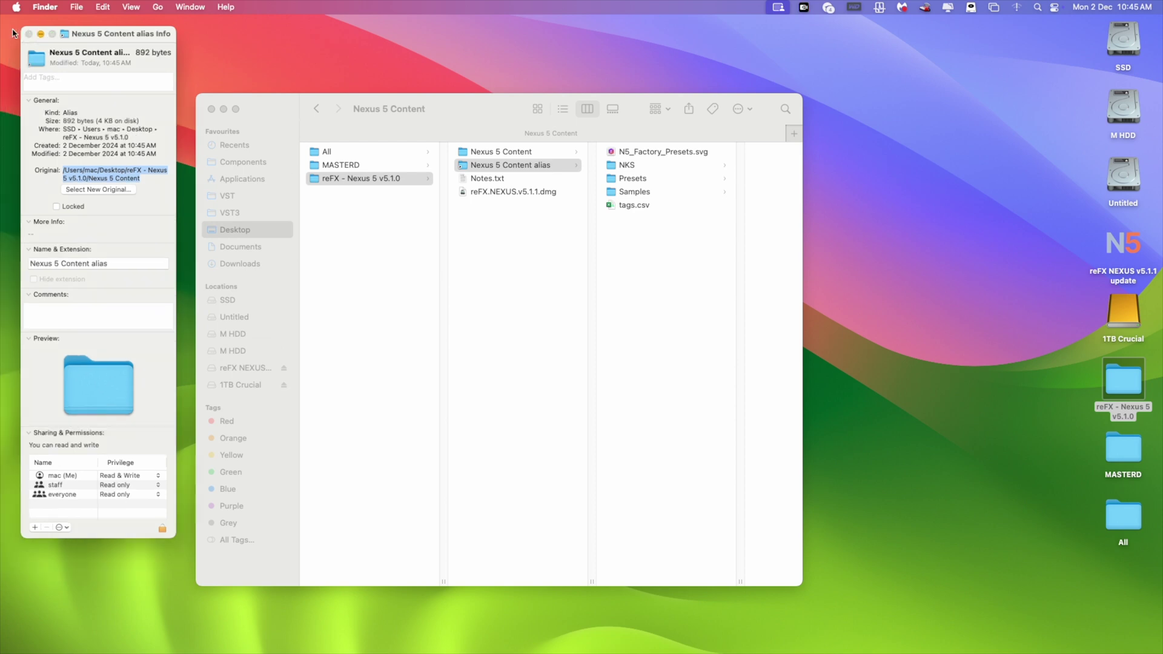
Step: Browse from Computer to SSD > Users > Shared > reFX > nexus
{"action": "left_click", "coordinate": [246, 302]}
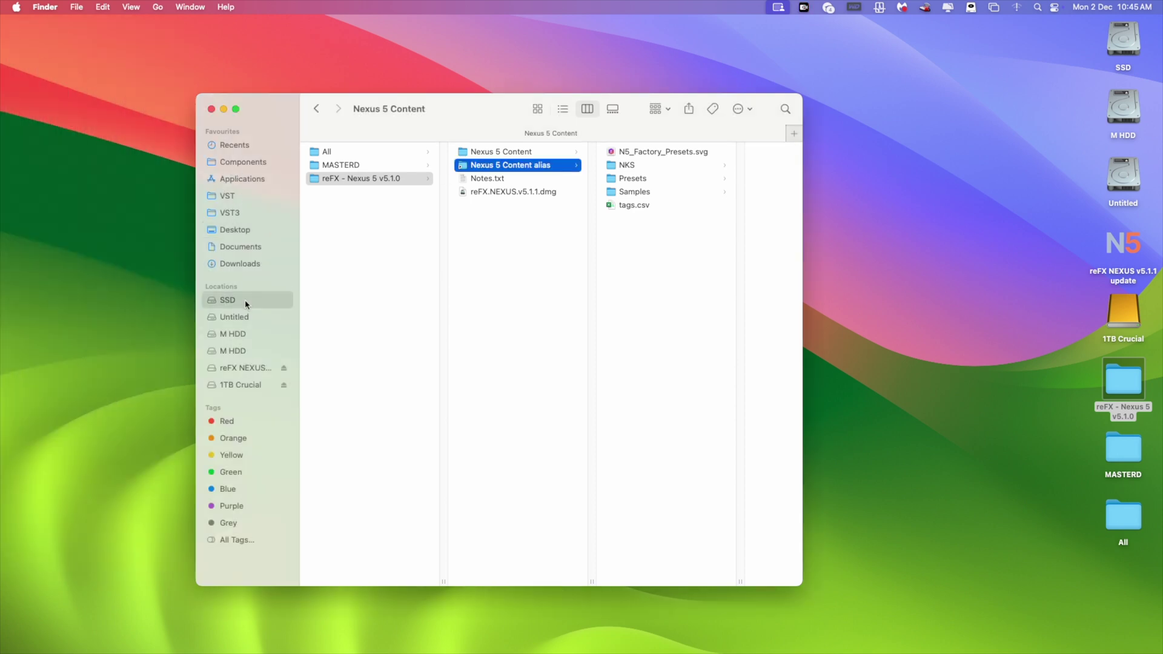
{"action": "left_click", "coordinate": [160, 7]}
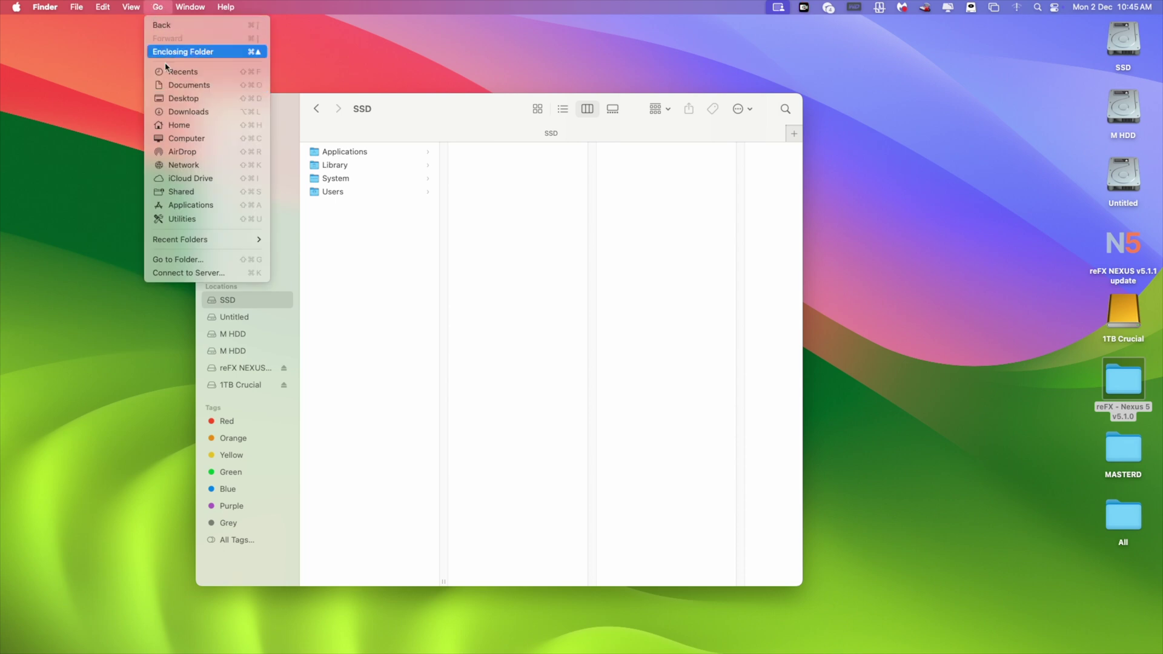
{"action": "left_click", "coordinate": [185, 138]}
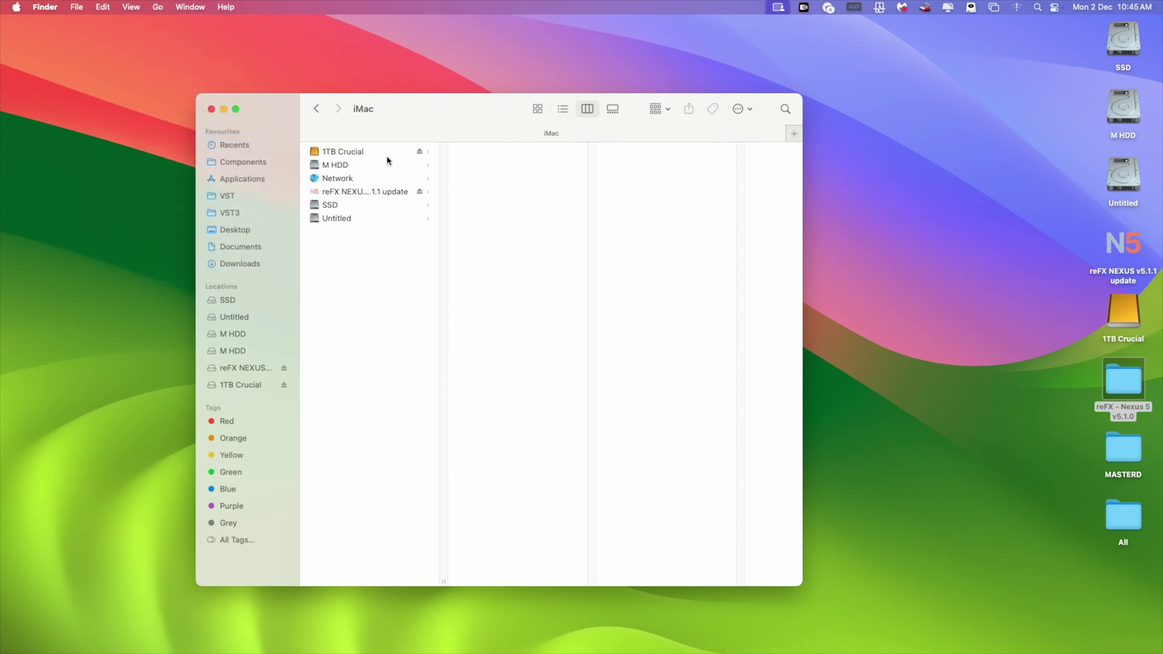
{"action": "left_click", "coordinate": [351, 207]}
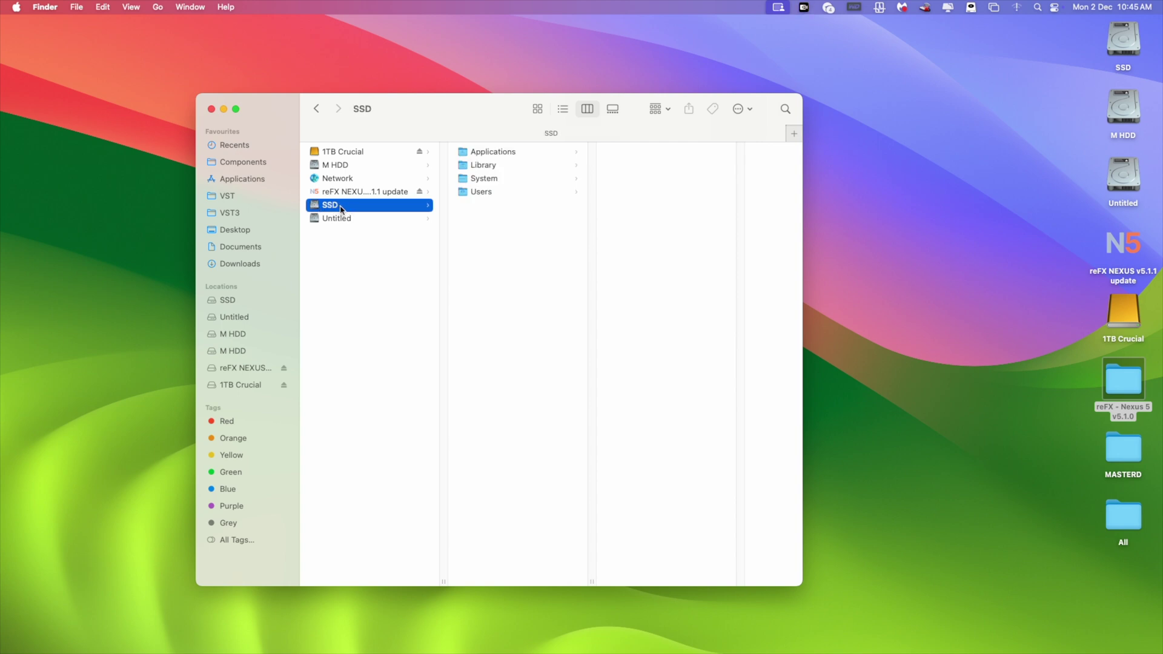
{"action": "left_click", "coordinate": [491, 192]}
{"action": "left_click", "coordinate": [645, 169]}
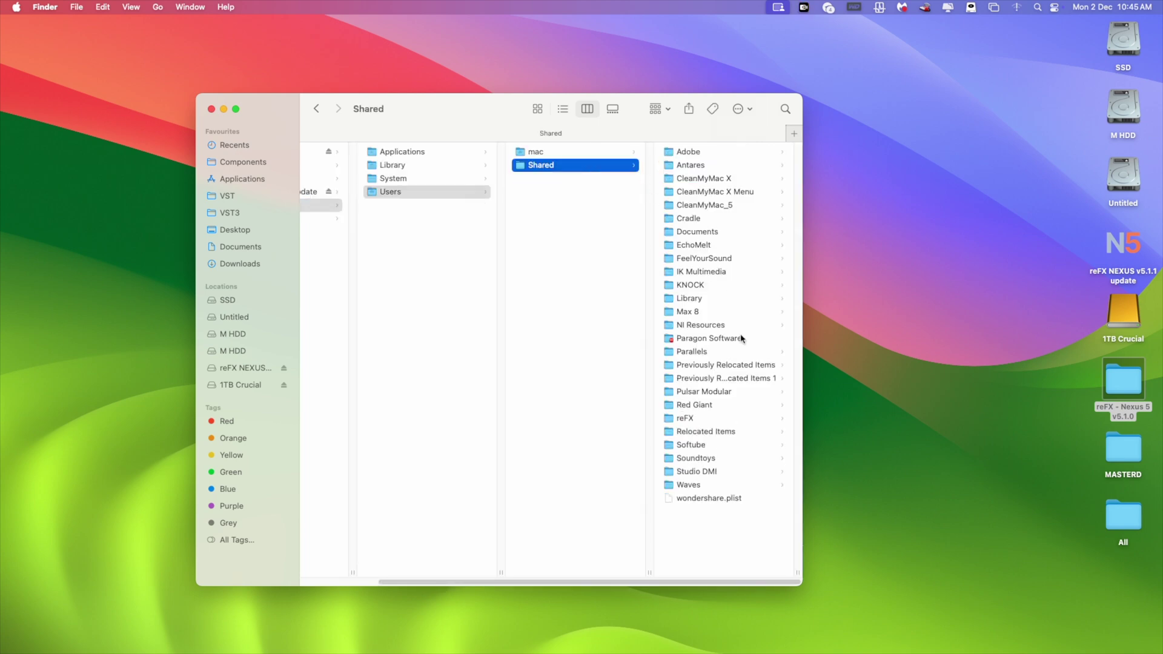
{"action": "left_click", "coordinate": [722, 421]}
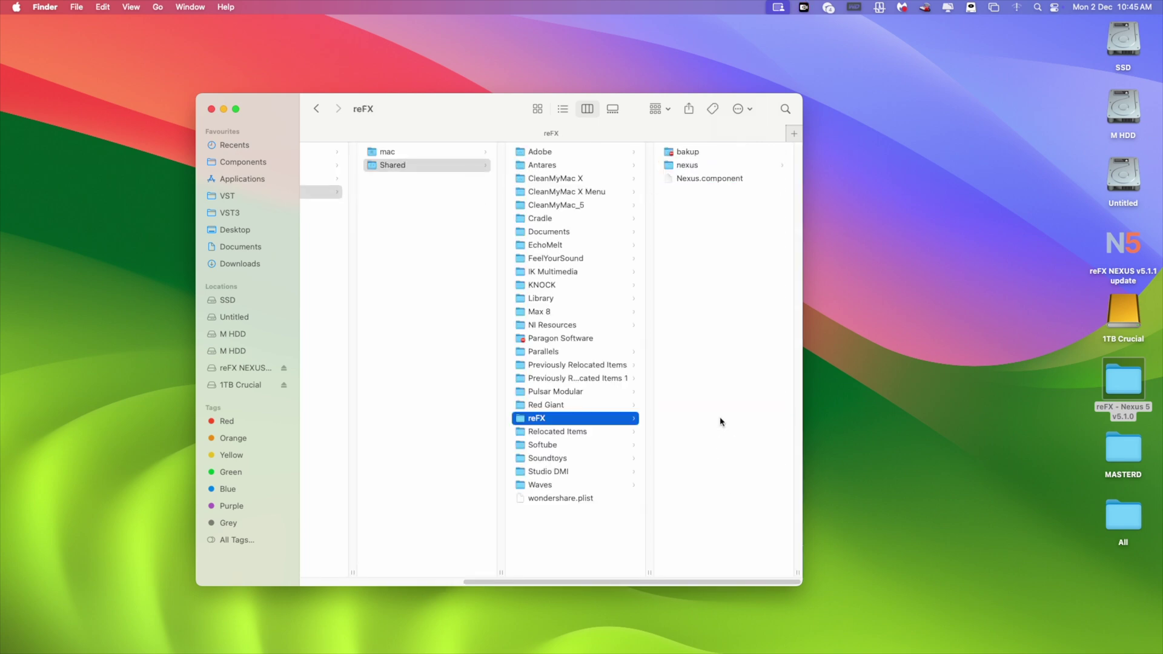
{"action": "left_click", "coordinate": [719, 169]}
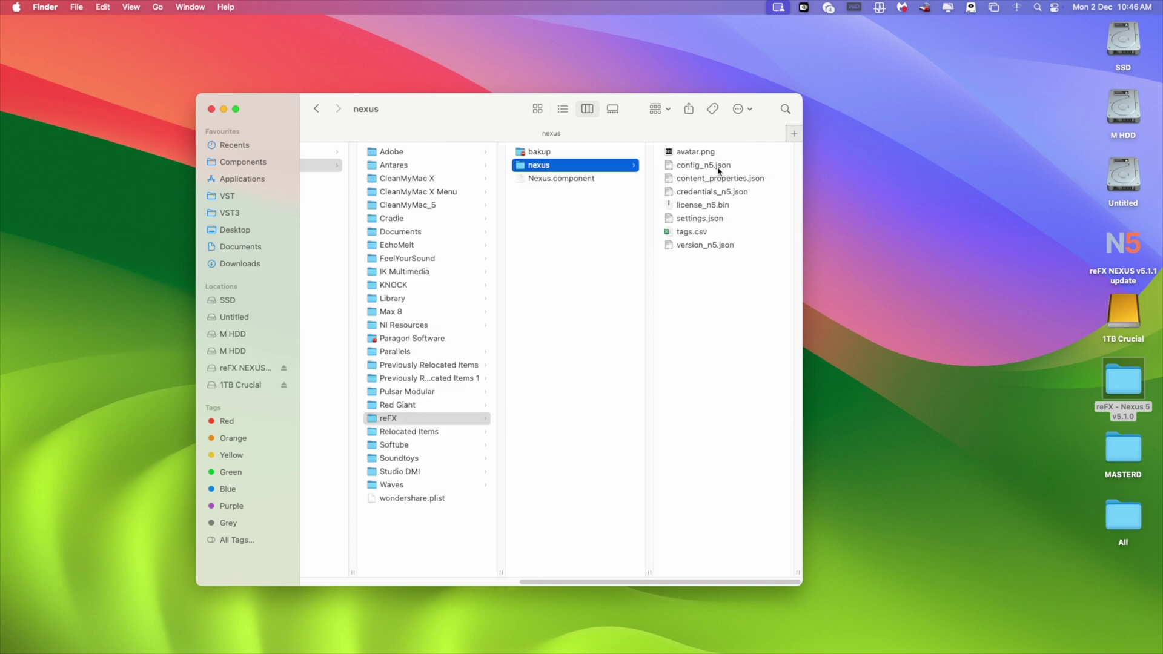
Step: Open settings.json with TextEdit
{"action": "left_click", "coordinate": [702, 222]}
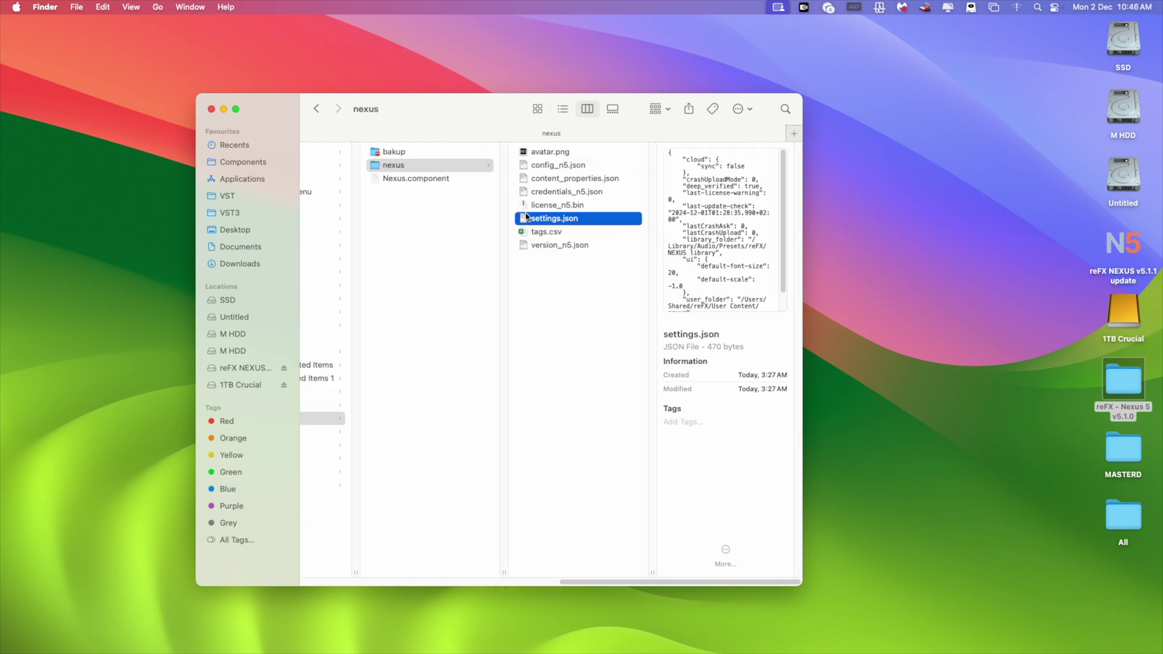
{"action": "right_click", "coordinate": [526, 216]}
{"action": "mouse_move", "coordinate": [620, 238]}
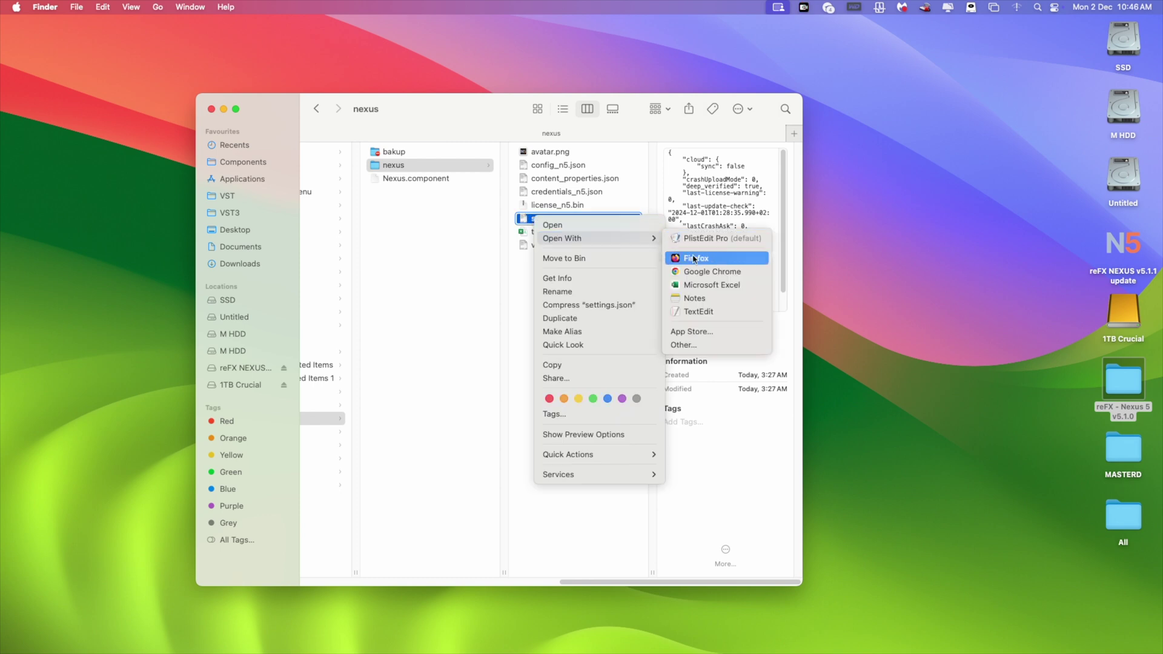
{"action": "left_click", "coordinate": [705, 312]}
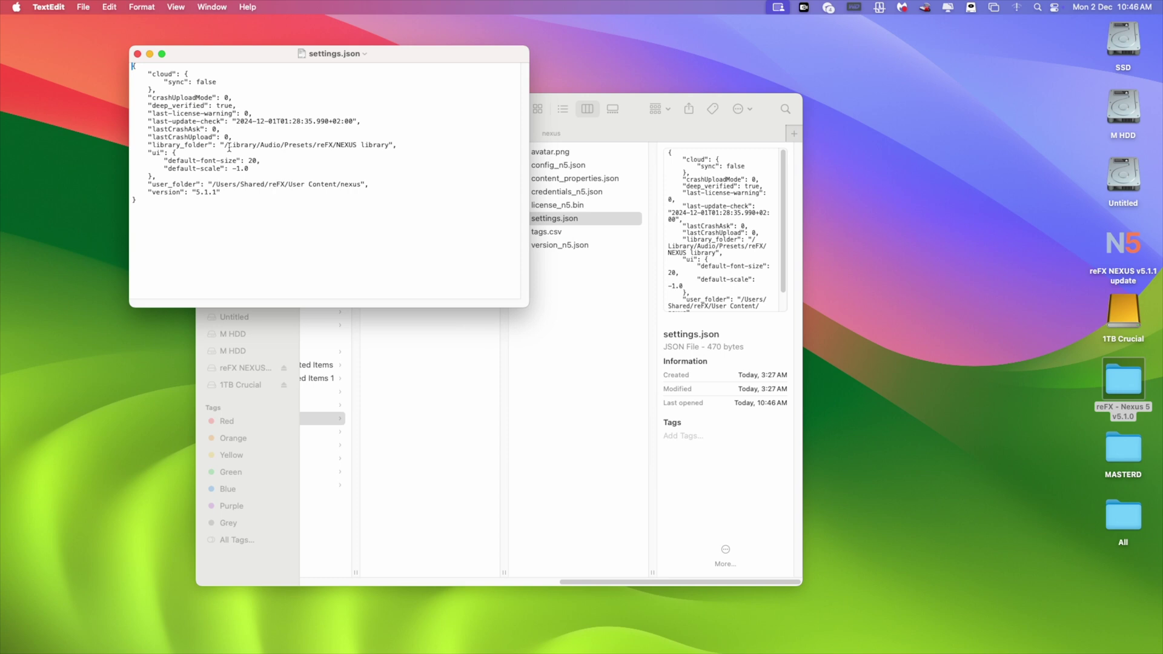
Step: Paste the Nexus 5 Content path over the library_folder value and quit TextEdit
{"action": "left_click_drag", "start_coordinate": [225, 146], "coordinate": [390, 147]}
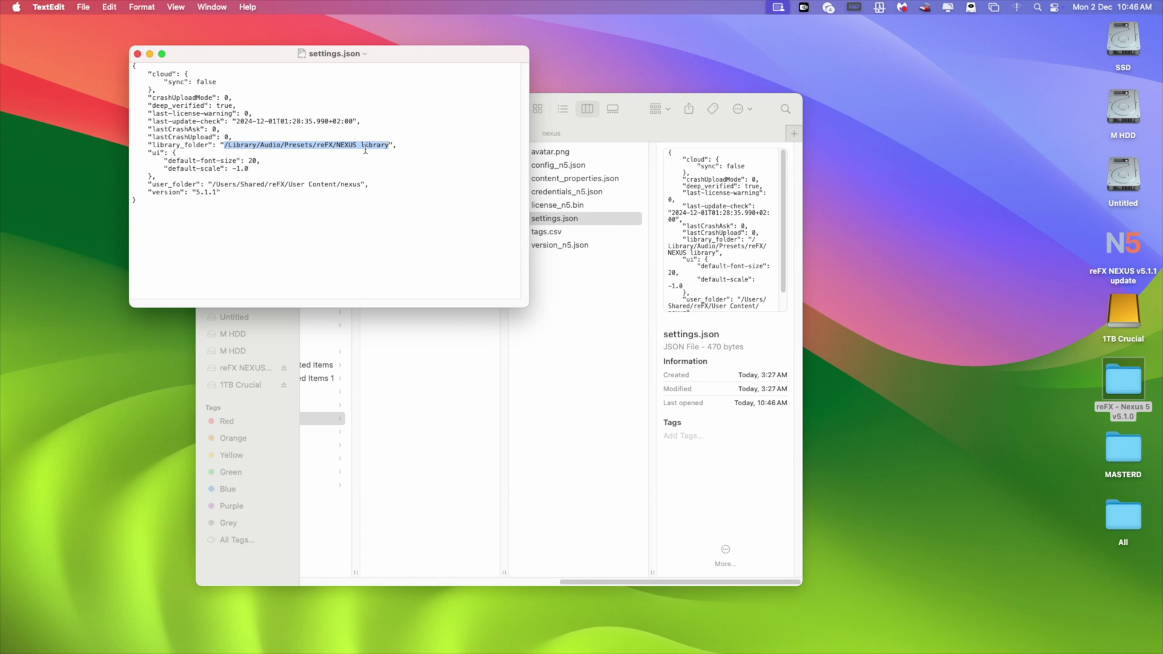
{"action": "left_click", "coordinate": [109, 7]}
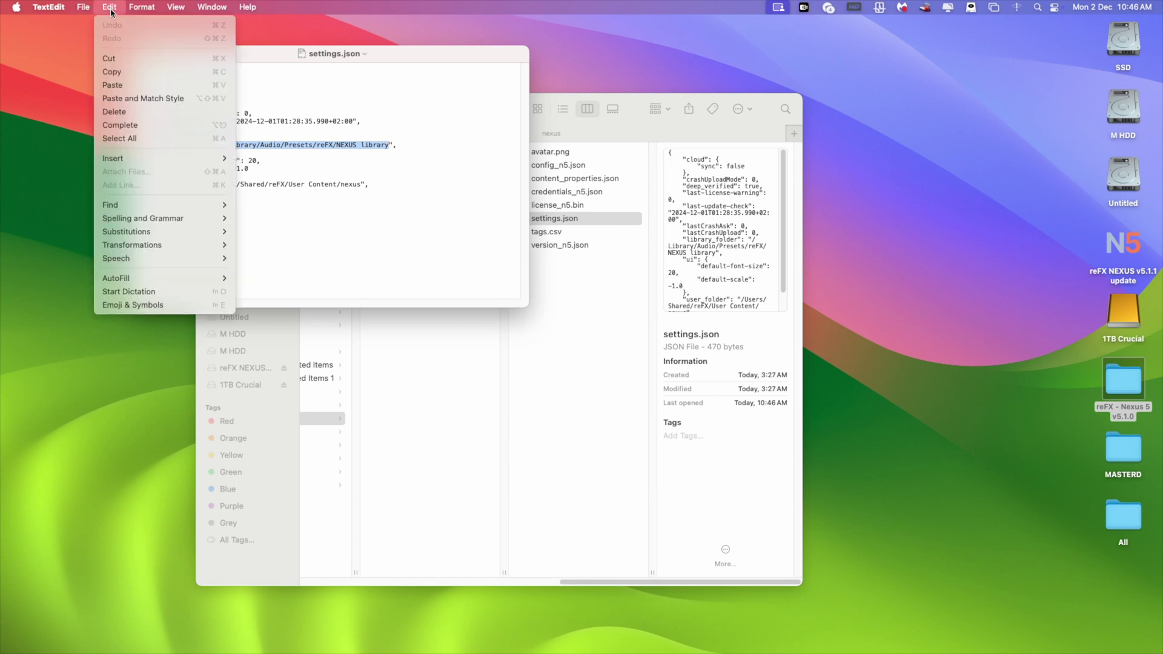
{"action": "left_click", "coordinate": [121, 85]}
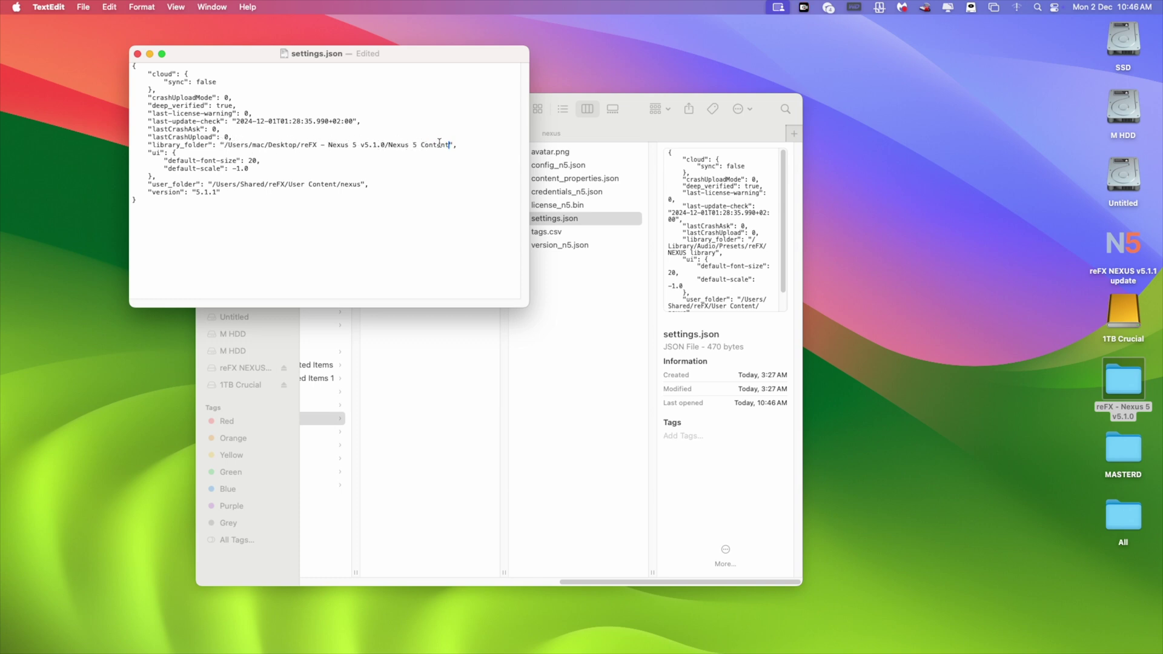
{"action": "left_click", "coordinate": [63, 10]}
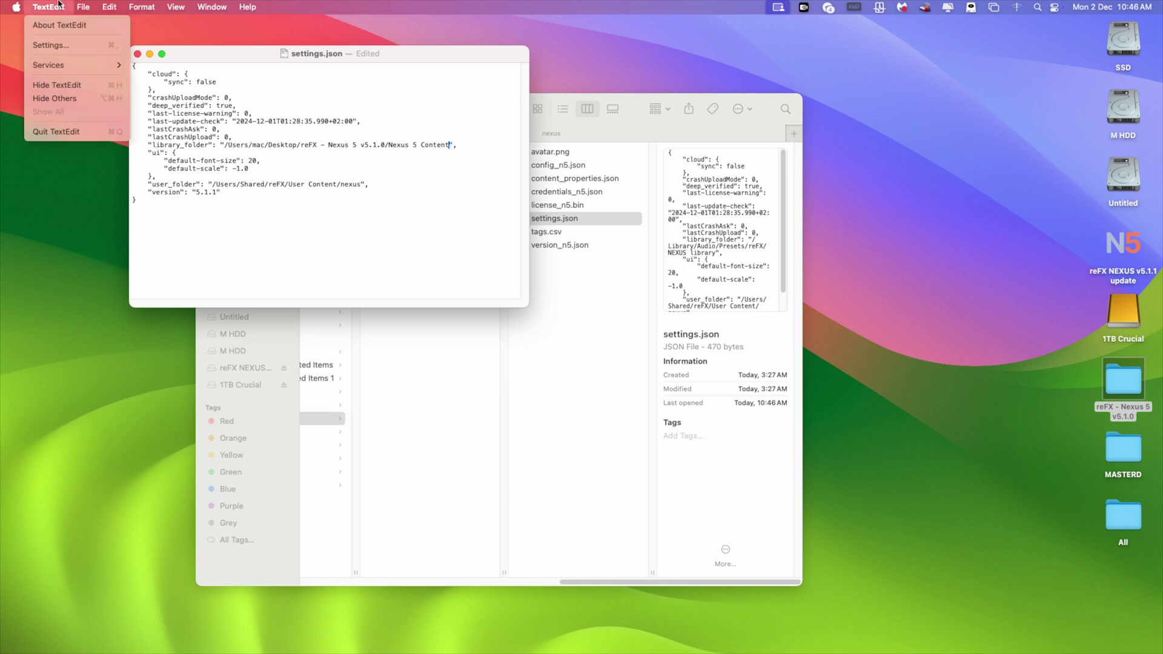
{"action": "left_click", "coordinate": [63, 133]}
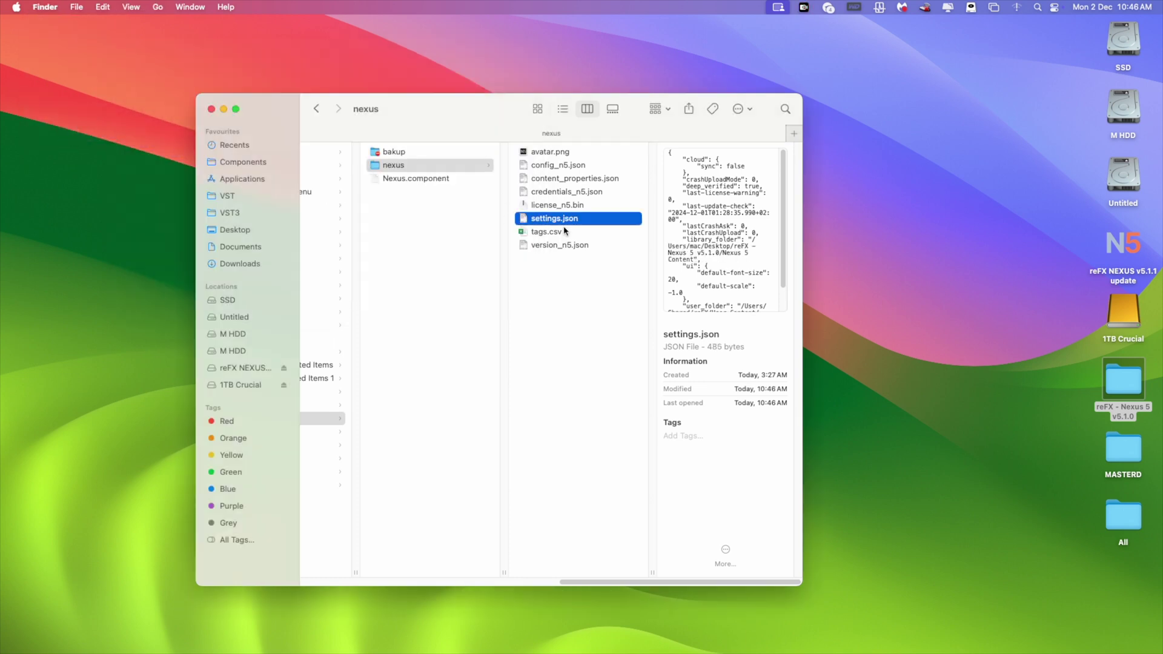
Step: Check settings.json in PlistEdit Pro, then reopen it in TextEdit
{"action": "double_click", "coordinate": [537, 225]}
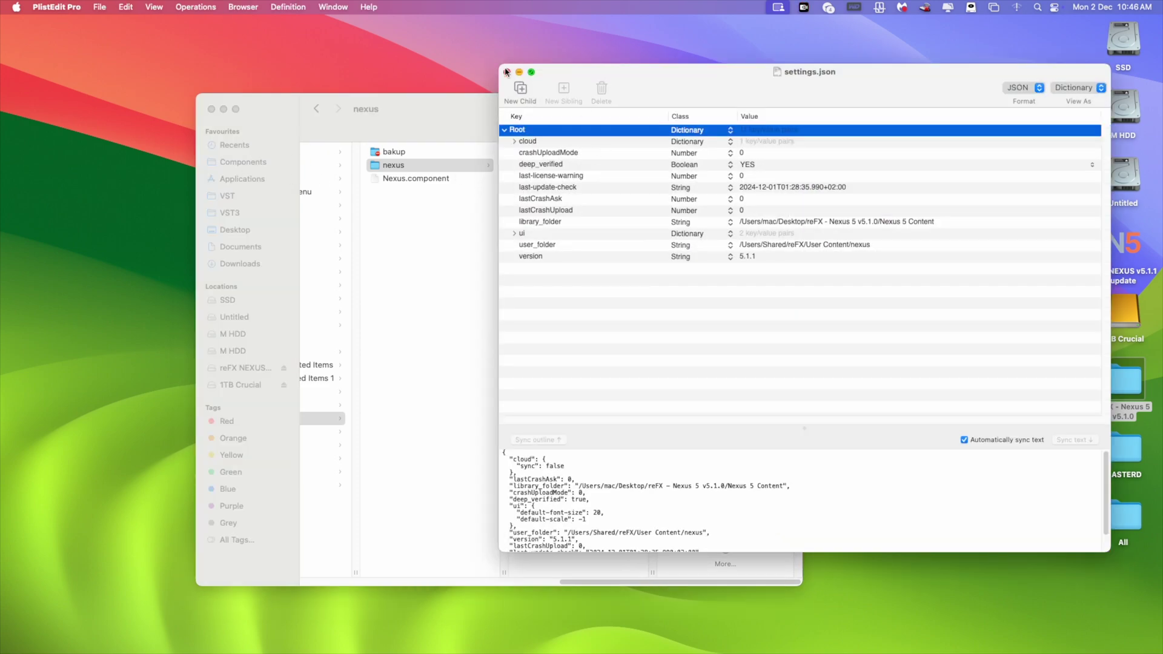
{"action": "left_click", "coordinate": [507, 72]}
{"action": "right_click", "coordinate": [536, 220]}
{"action": "mouse_move", "coordinate": [598, 238]}
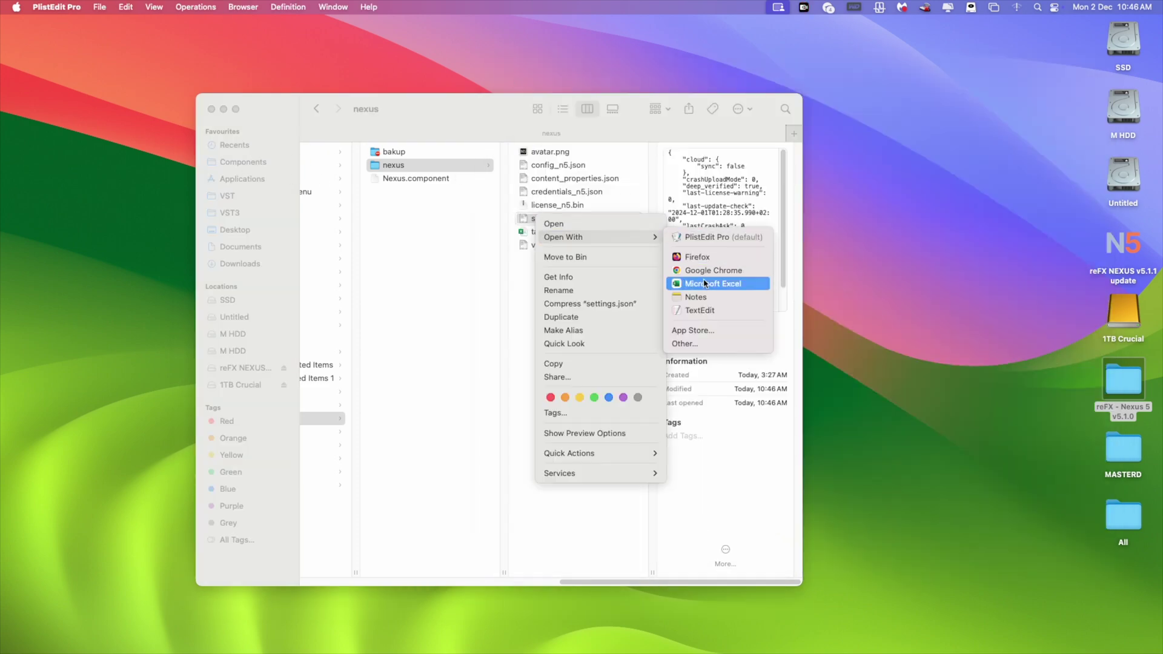
{"action": "left_click", "coordinate": [705, 315]}
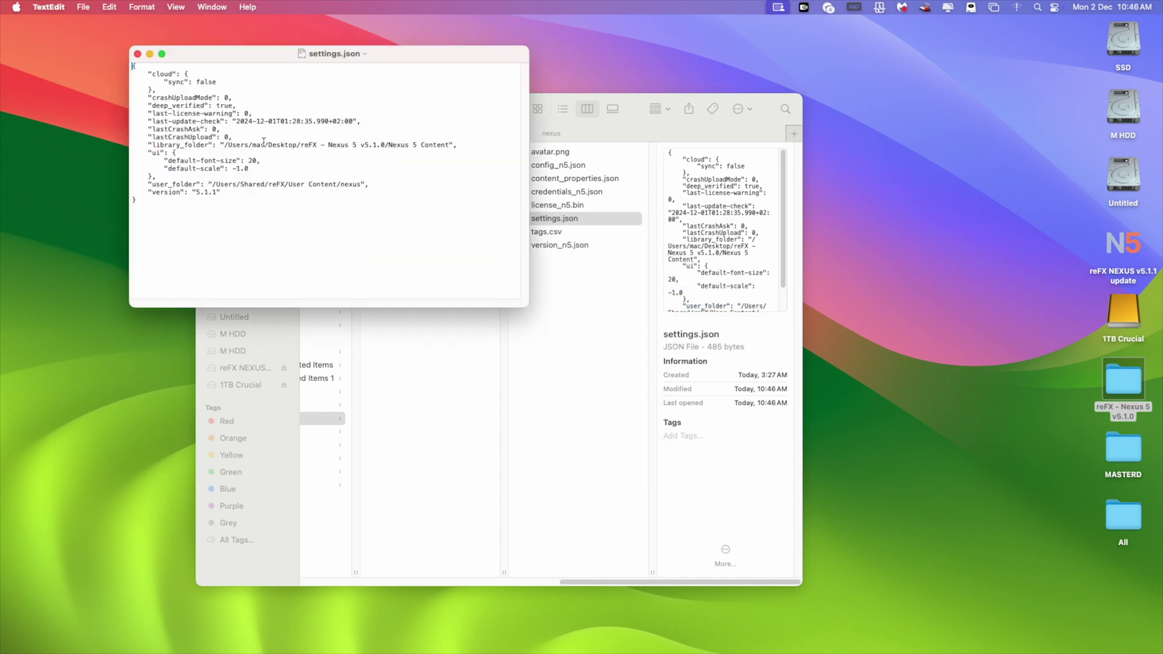
Step: Paste the Nexus 5 Content path into library_folder again and save settings.json
{"action": "left_click_drag", "start_coordinate": [226, 146], "coordinate": [449, 143]}
{"action": "key", "text": "cmd+c"}
{"action": "left_click", "coordinate": [109, 6]}
{"action": "left_click", "coordinate": [132, 85]}
{"action": "left_click", "coordinate": [83, 8]}
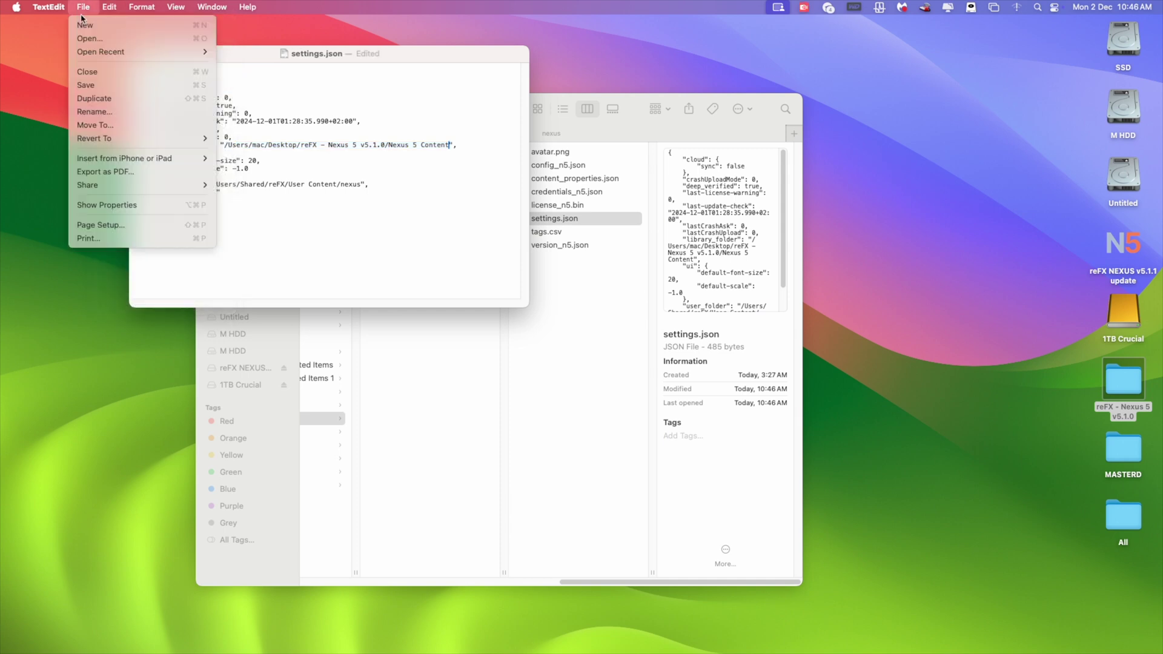
{"action": "left_click", "coordinate": [109, 87]}
Step: Quit TextEdit and close the Finder window
{"action": "left_click", "coordinate": [48, 6]}
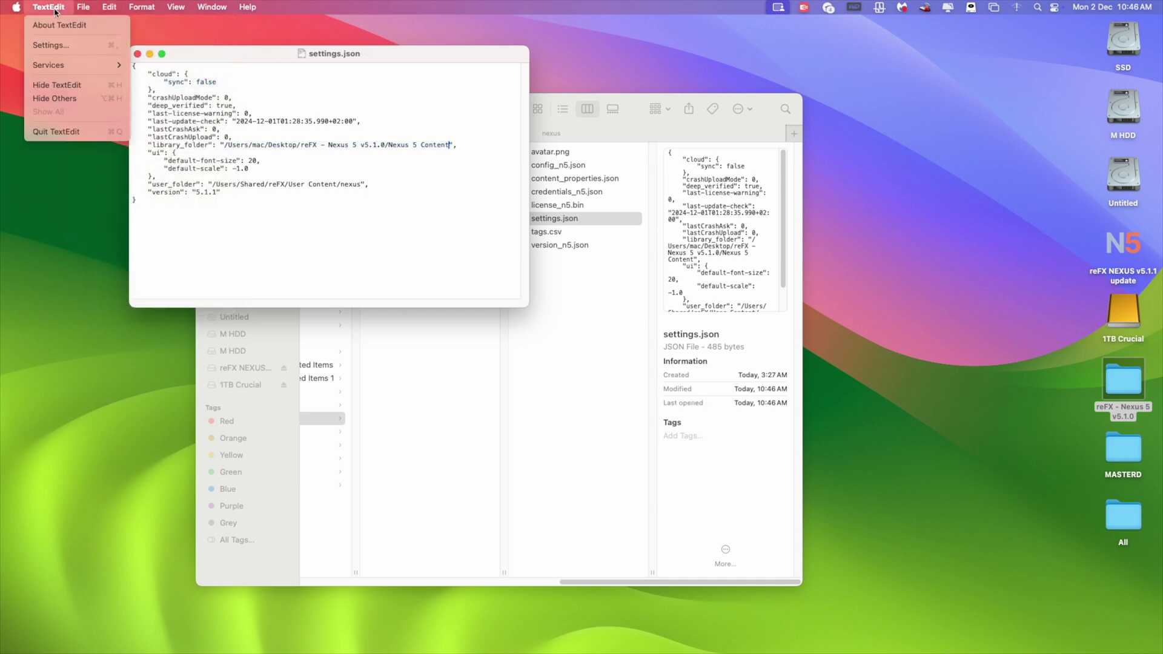
{"action": "left_click", "coordinate": [83, 133]}
{"action": "left_click", "coordinate": [211, 110]}
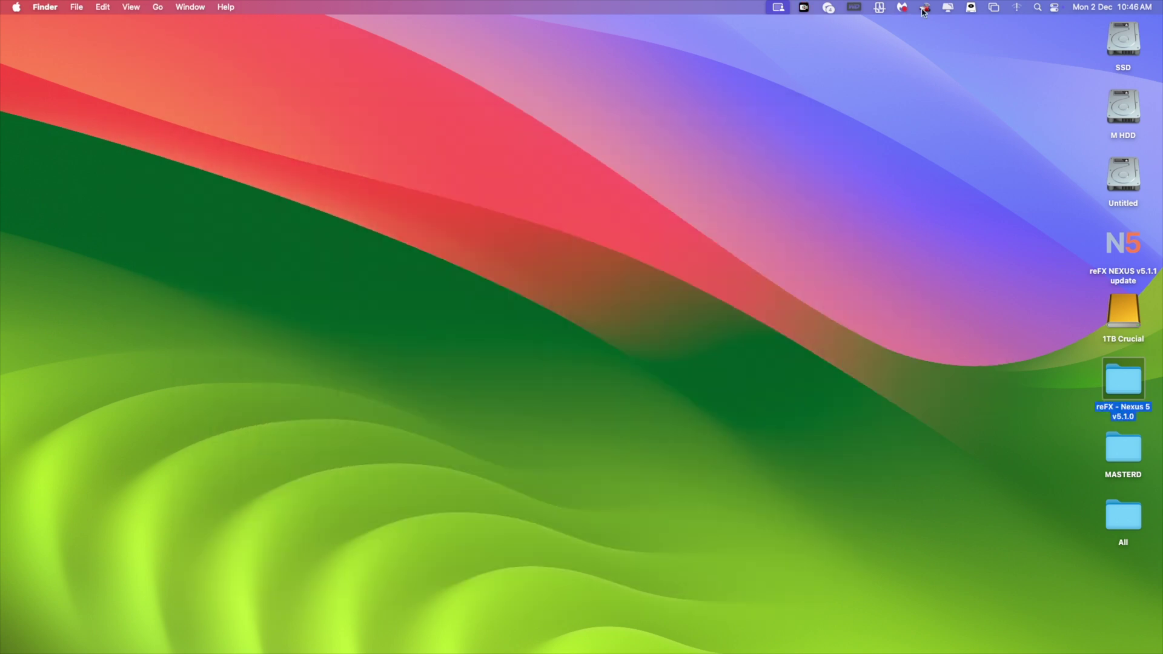
Step: Launch Logic Pro from Spotlight with 'log', then quit it
{"action": "left_click", "coordinate": [1038, 7]}
{"action": "type", "text": "log"}
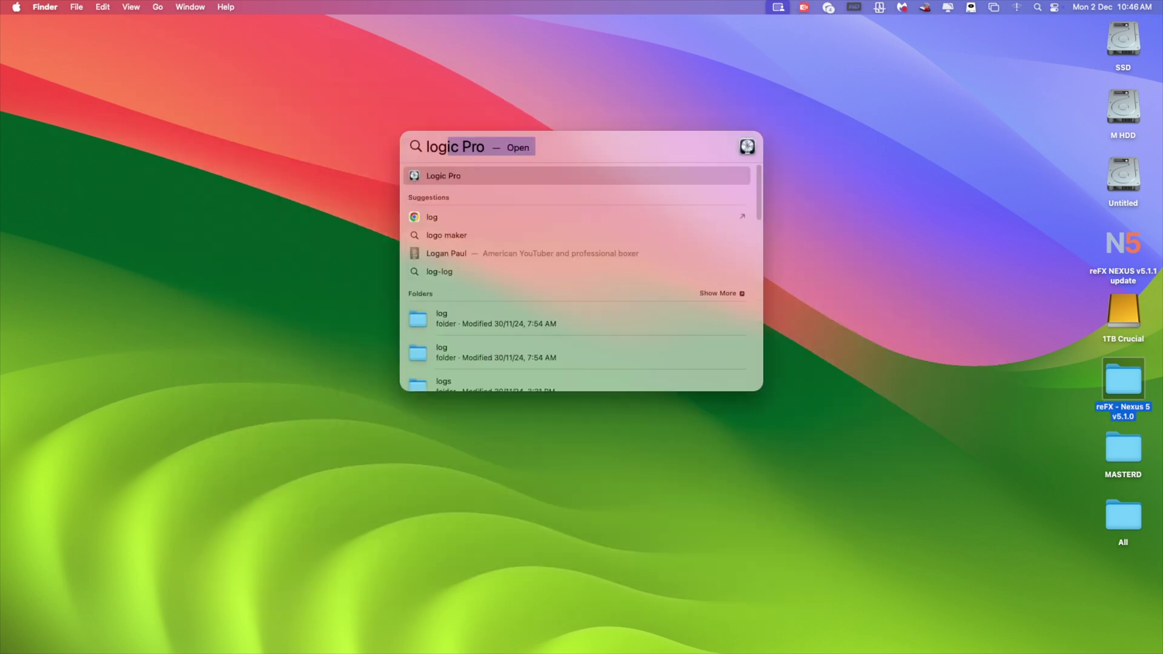
{"action": "key", "text": "Return"}
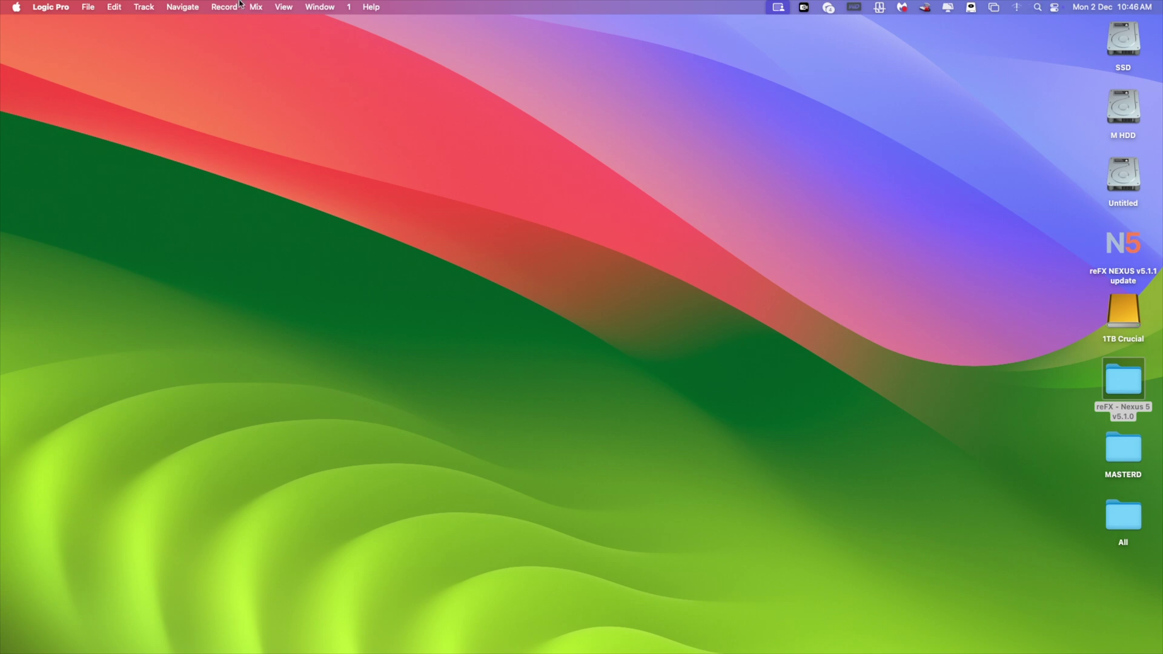
{"action": "left_click", "coordinate": [58, 7]}
{"action": "left_click", "coordinate": [111, 221]}
Step: Reopen the reFX - Nexus 5 v5.1.0 desktop folder while Logic Pro relaunches
{"action": "left_click", "coordinate": [1038, 9]}
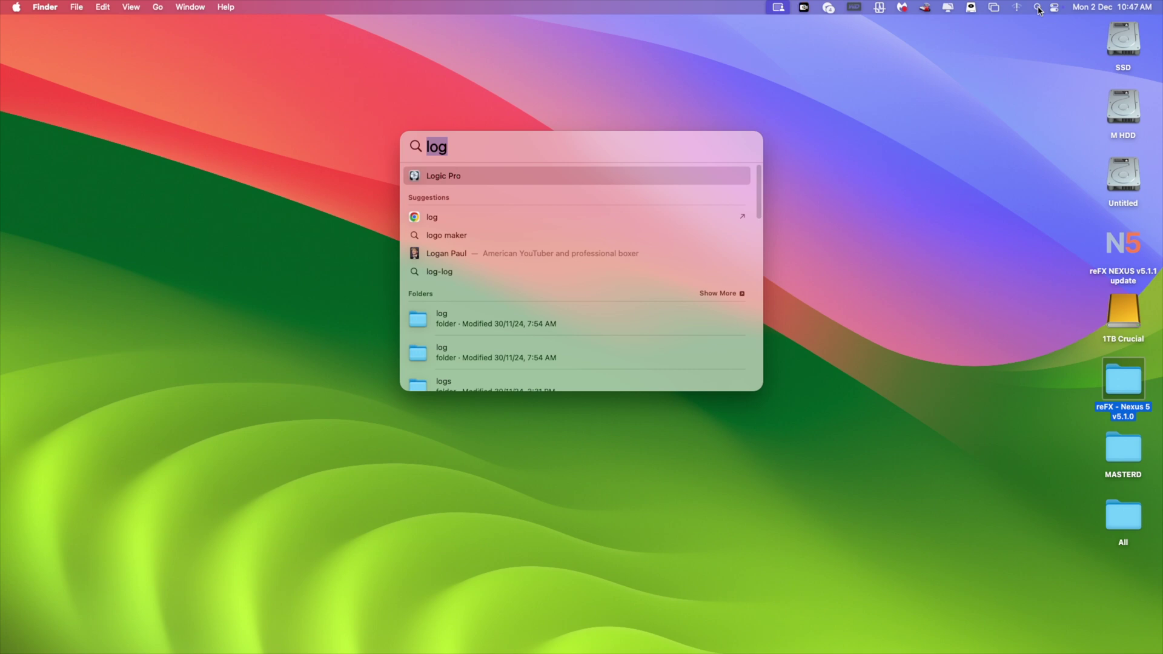
{"action": "left_click", "coordinate": [1039, 9]}
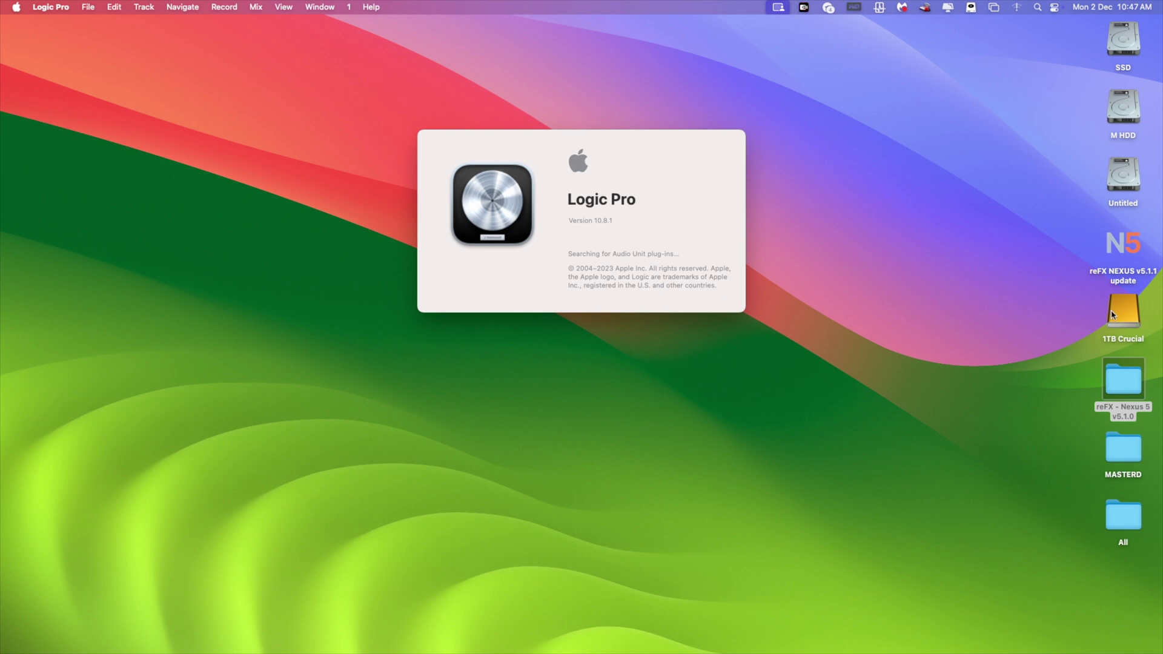
{"action": "left_click", "coordinate": [932, 338]}
{"action": "left_click", "coordinate": [1050, 356]}
{"action": "double_click", "coordinate": [1126, 387]}
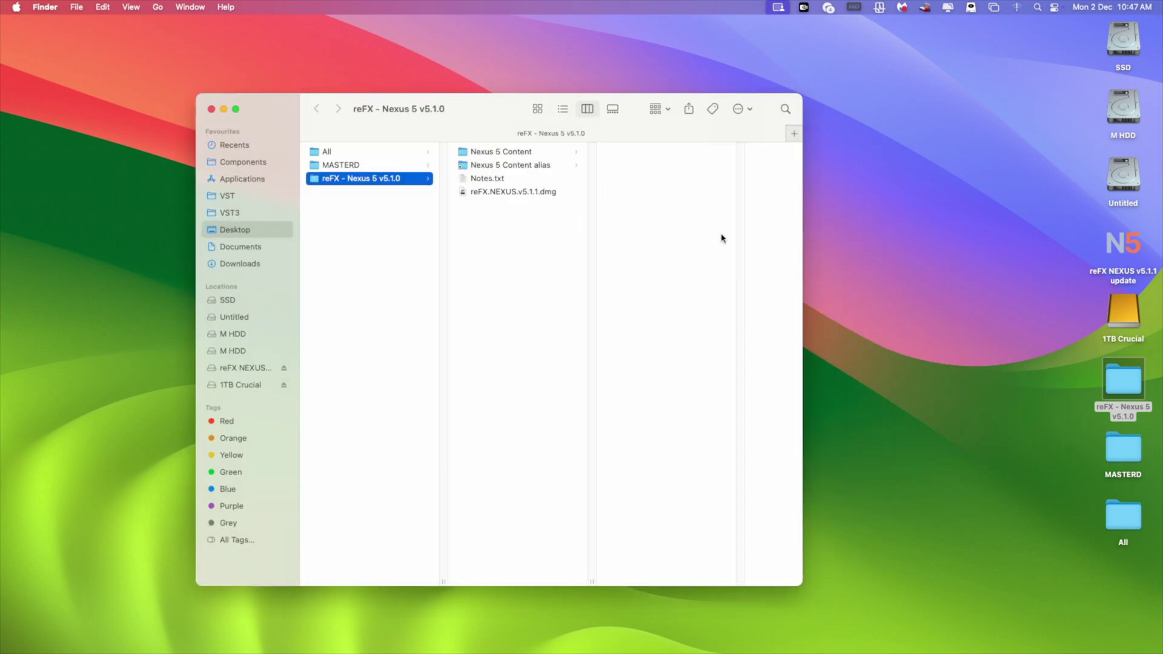
Step: View Nexus 5 Content, move the Finder window aside, and close it
{"action": "left_click", "coordinate": [560, 152]}
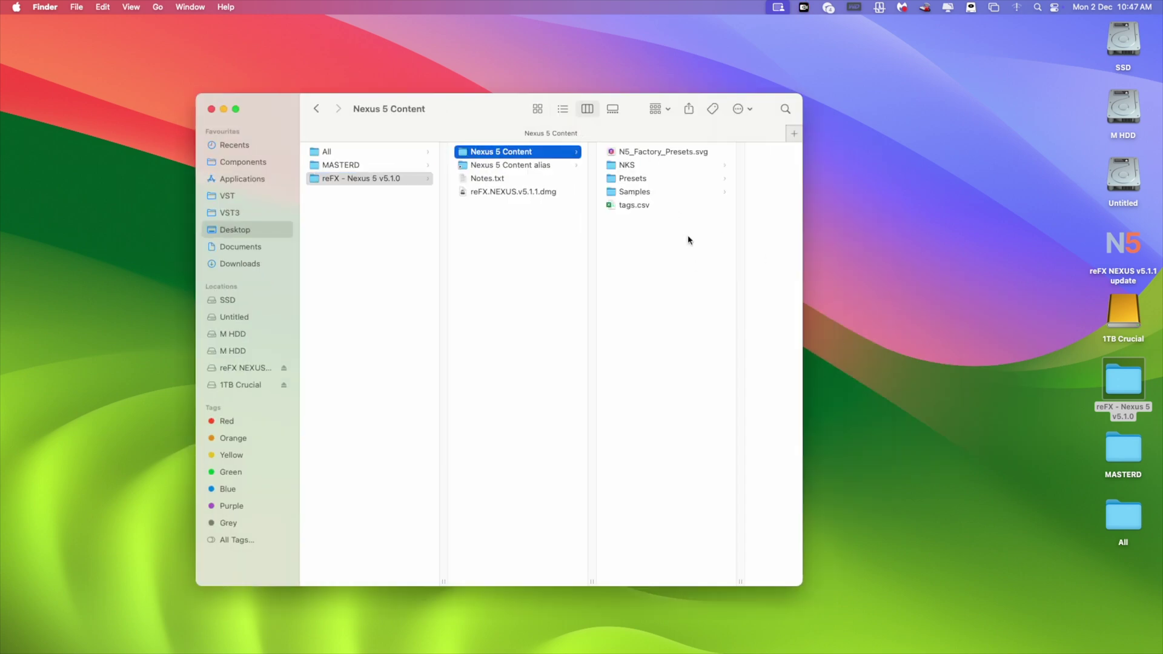
{"action": "left_click_drag", "start_coordinate": [429, 107], "coordinate": [830, 278]}
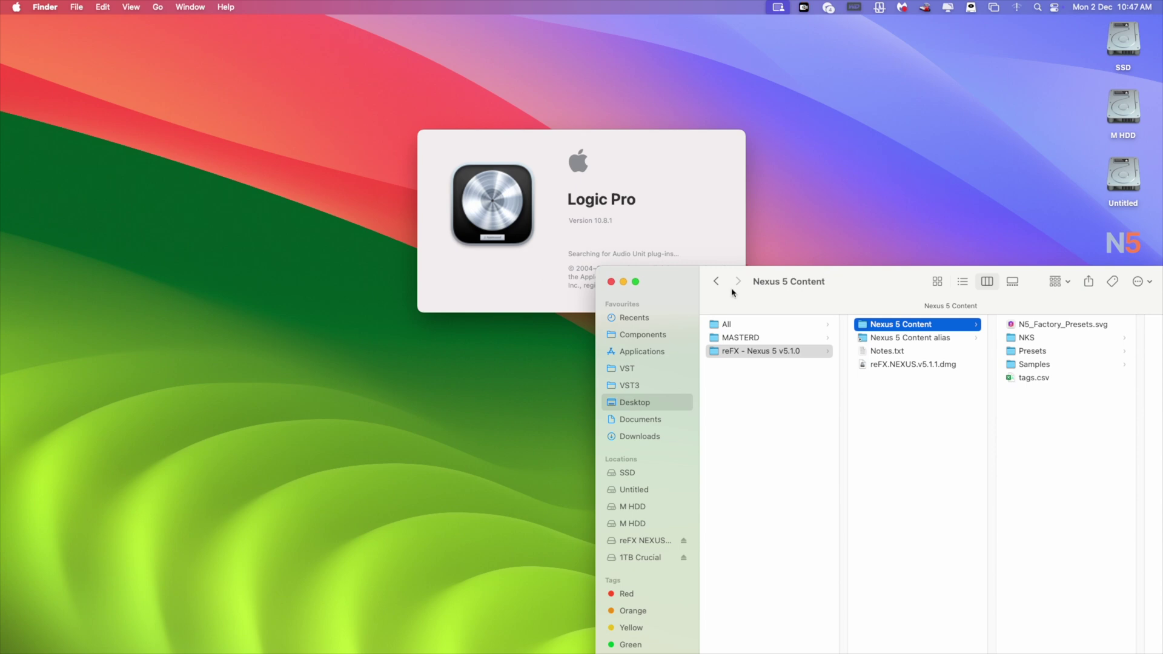
{"action": "left_click", "coordinate": [611, 282]}
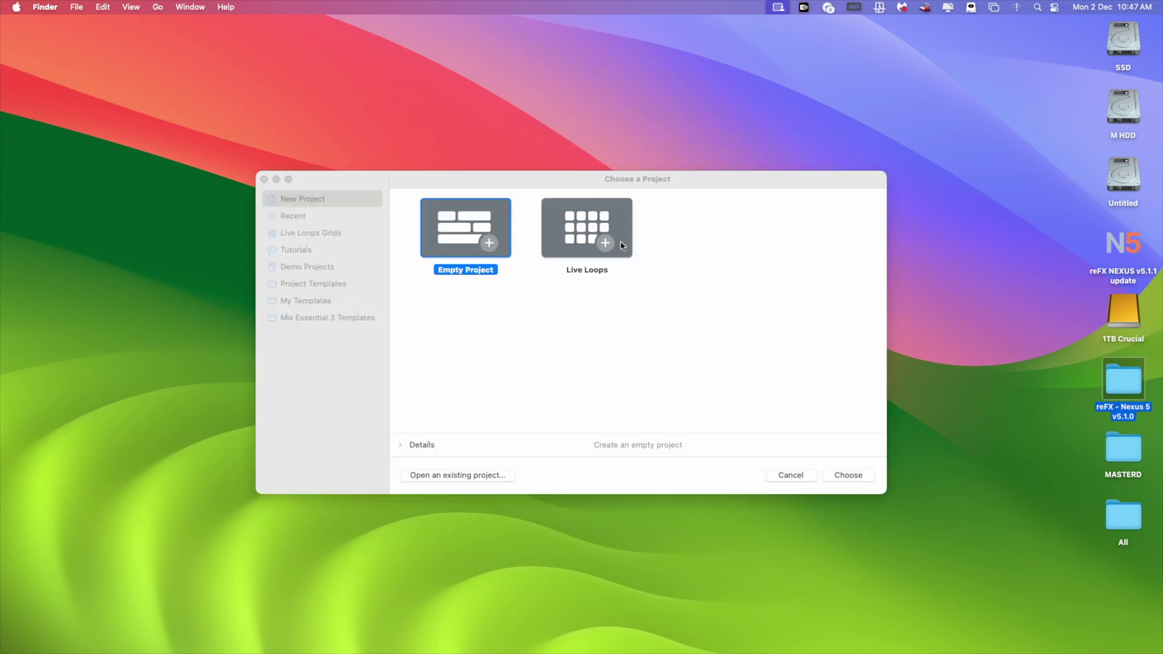
Step: Create an empty project with a software instrument track loading AU Instruments > reFX > Nexus (Stereo)
{"action": "double_click", "coordinate": [495, 228]}
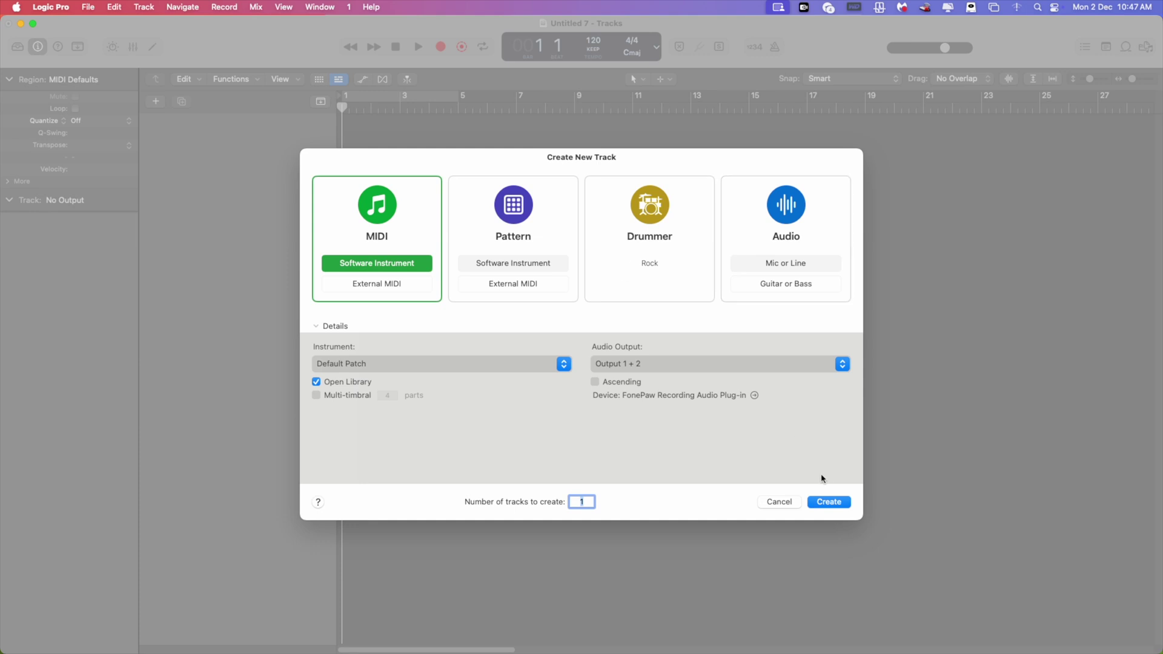
{"action": "left_click", "coordinate": [841, 506]}
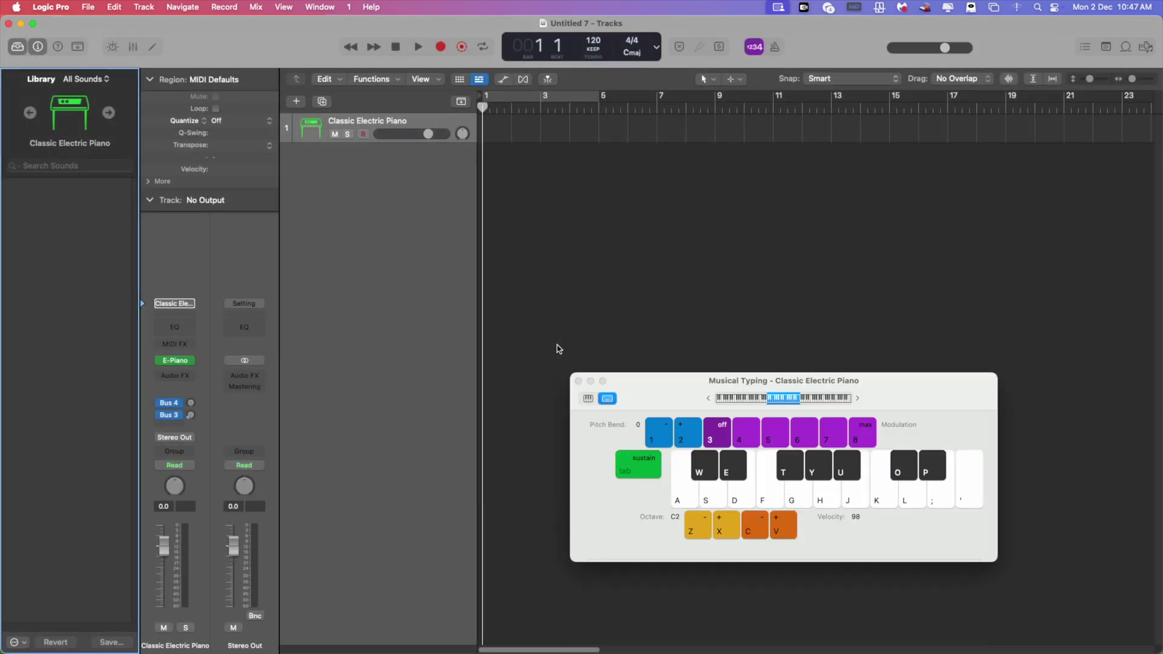
{"action": "left_click", "coordinate": [150, 201]}
{"action": "left_click", "coordinate": [187, 357]}
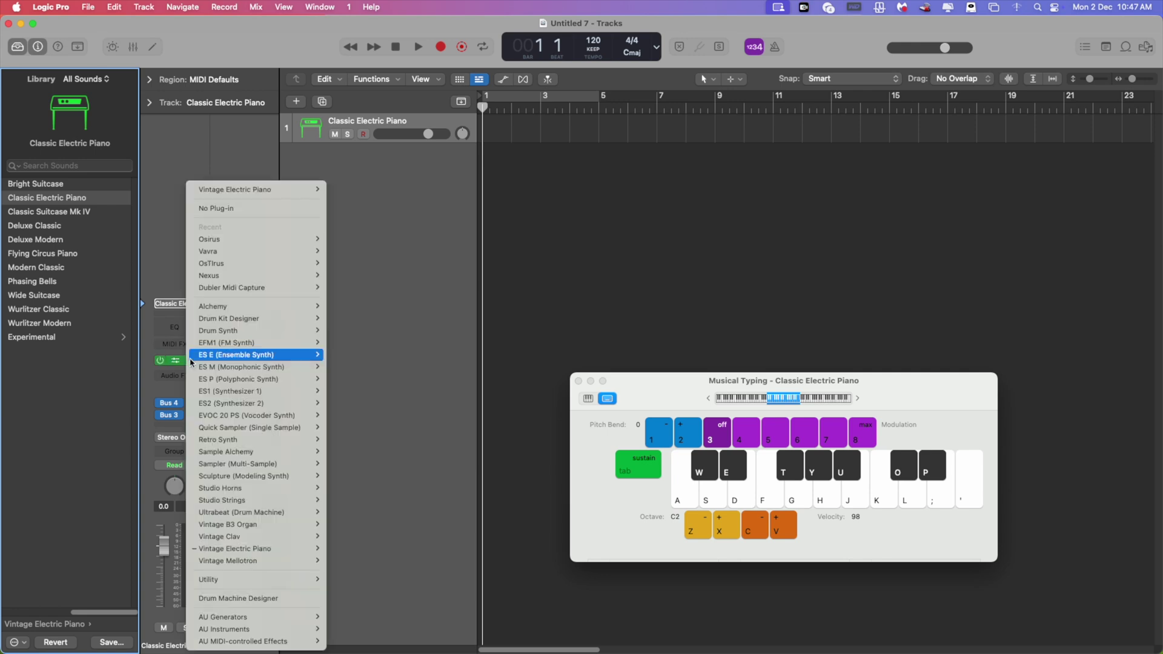
{"action": "mouse_move", "coordinate": [306, 629]}
{"action": "mouse_move", "coordinate": [379, 546]}
{"action": "mouse_move", "coordinate": [461, 548]}
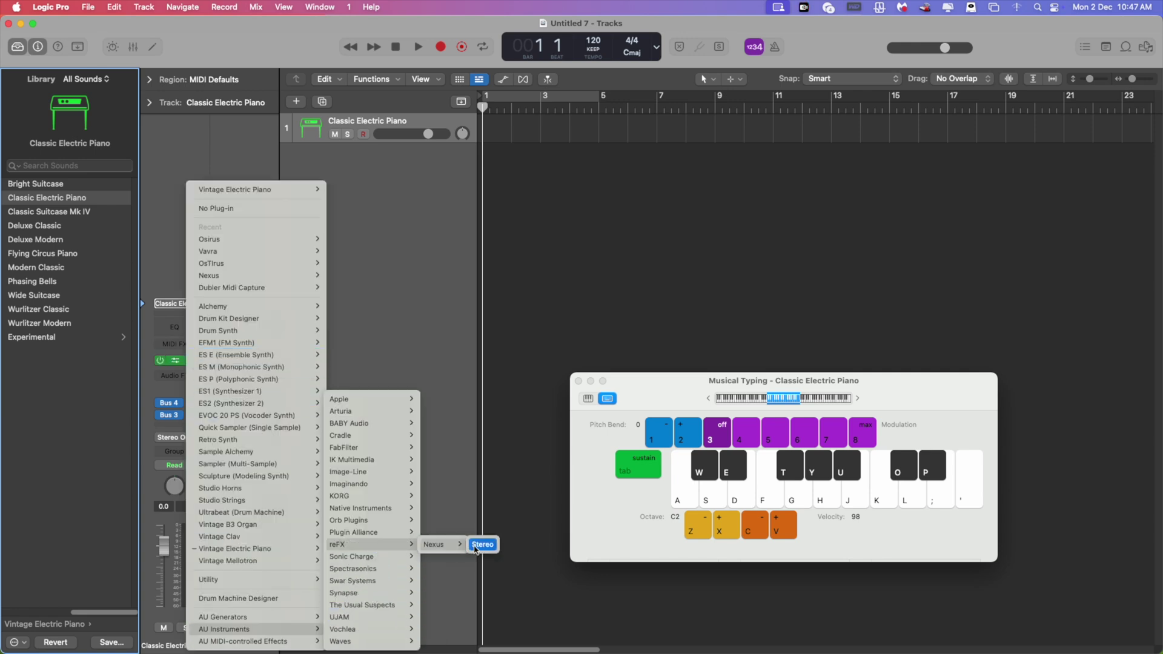
{"action": "left_click", "coordinate": [476, 548]}
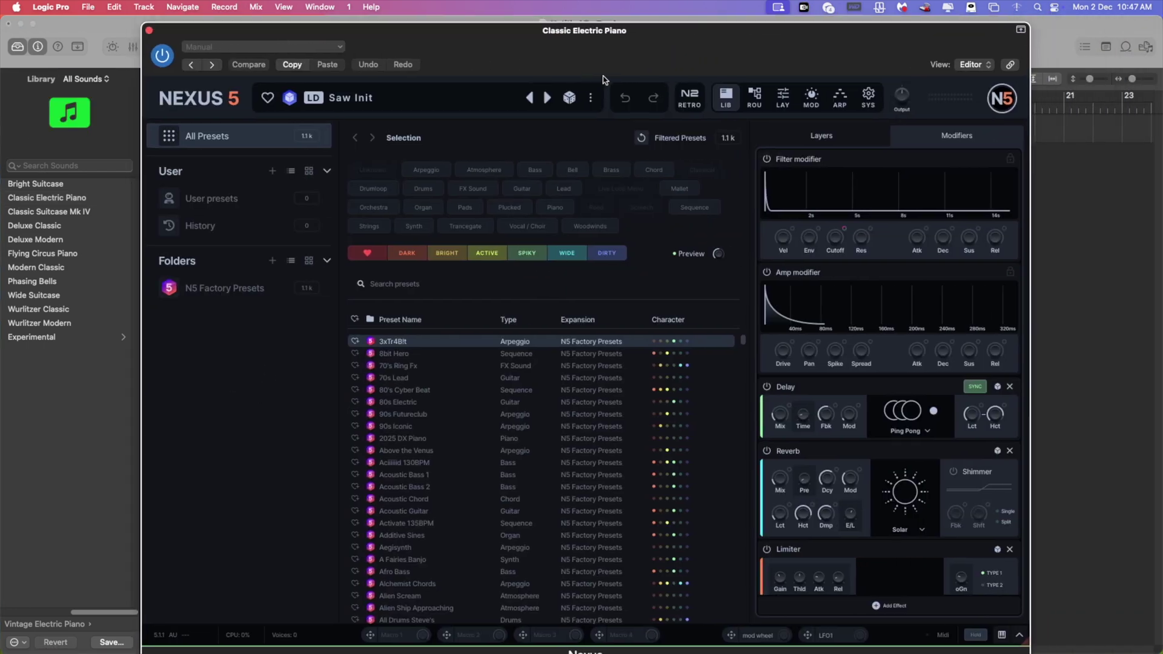
Step: Collapse the plug-in header and load the 3xTr4B!t factory preset from the library
{"action": "left_click", "coordinate": [1022, 30]}
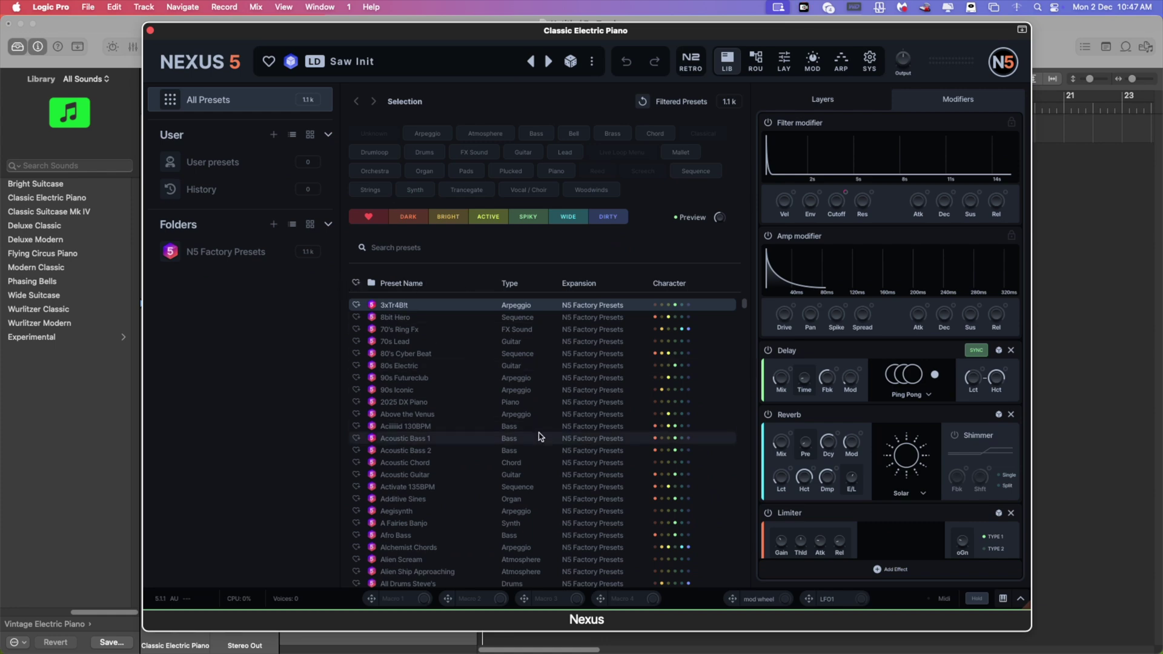
{"action": "scroll", "coordinate": [540, 437], "scroll_direction": "down", "scroll_amount": 3}
{"action": "mouse_move", "coordinate": [746, 310]}
{"action": "left_mouse_down"}
{"action": "mouse_move", "coordinate": [757, 570]}
{"action": "mouse_move", "coordinate": [762, 302]}
{"action": "left_mouse_up"}
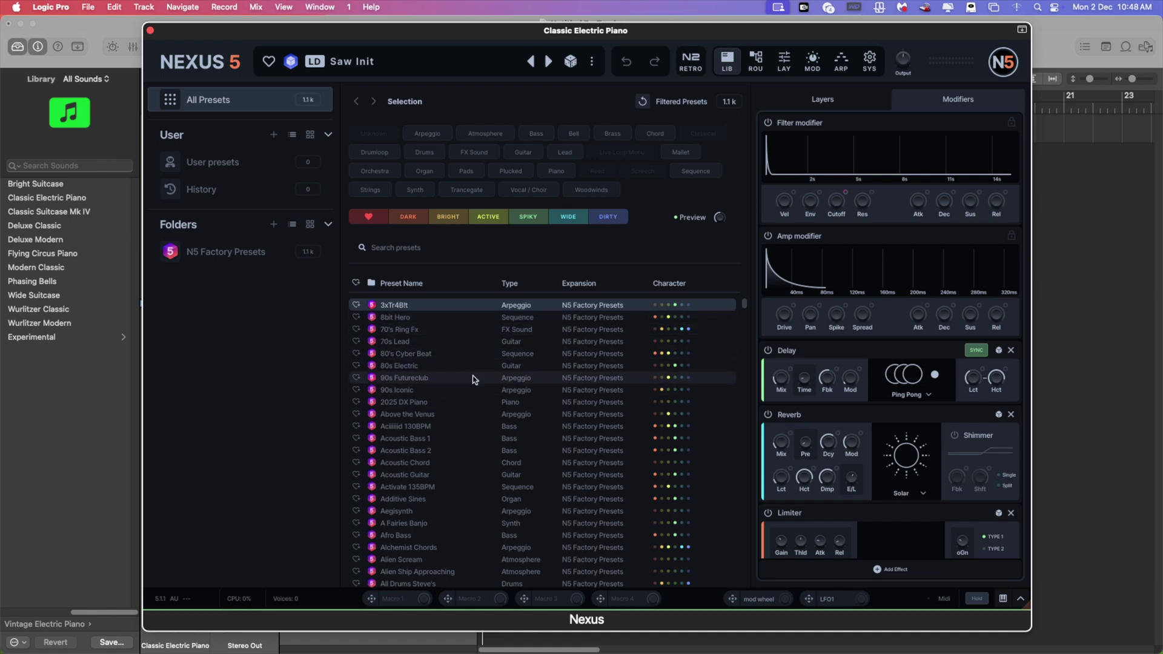
{"action": "left_click", "coordinate": [416, 306]}
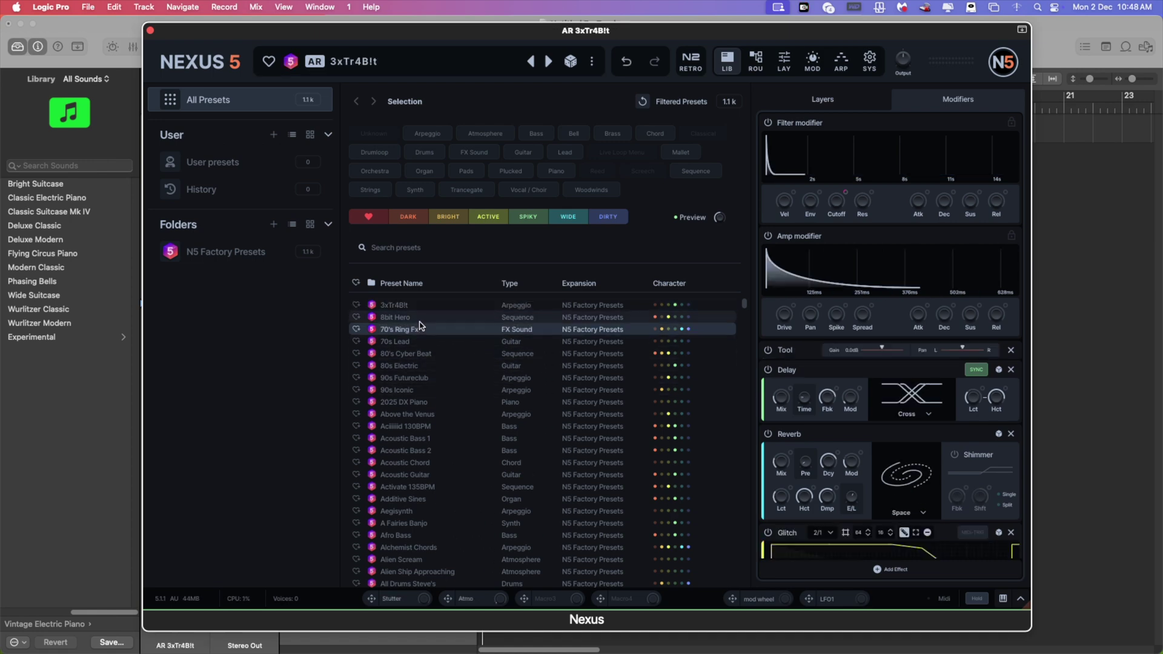
Step: Step through presets 8bit Hero, 80s Electric, 90s Futureclub, 90s Iconic and 2025 DX Piano
{"action": "left_click", "coordinate": [420, 318]}
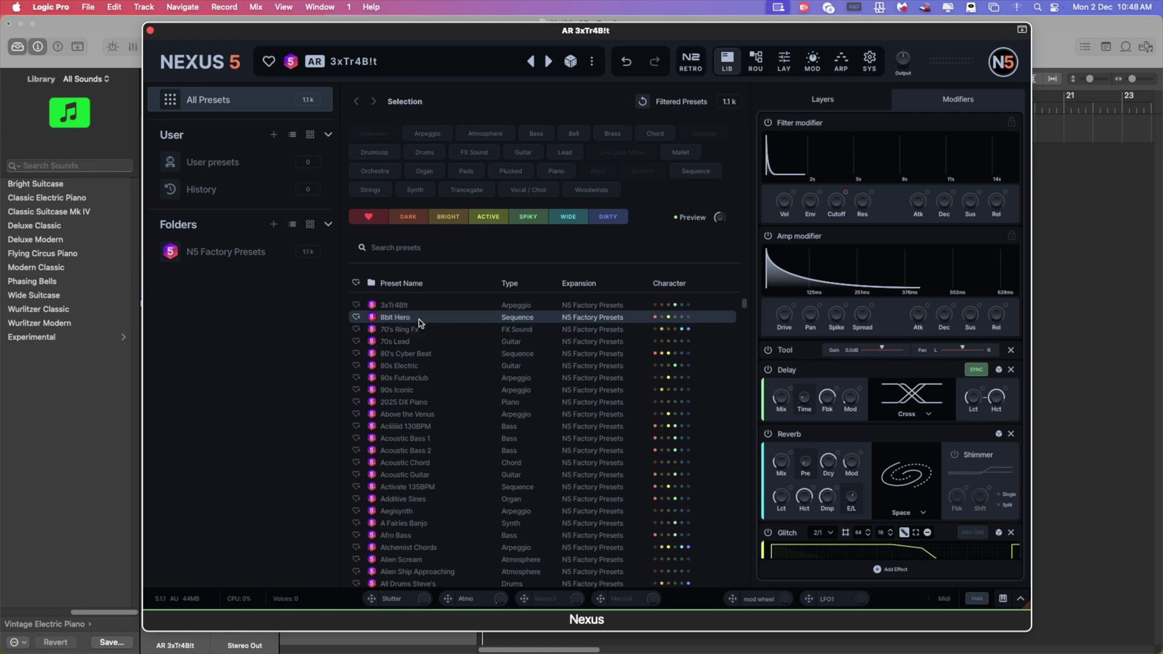
{"action": "left_click", "coordinate": [416, 366]}
{"action": "left_click", "coordinate": [416, 378]}
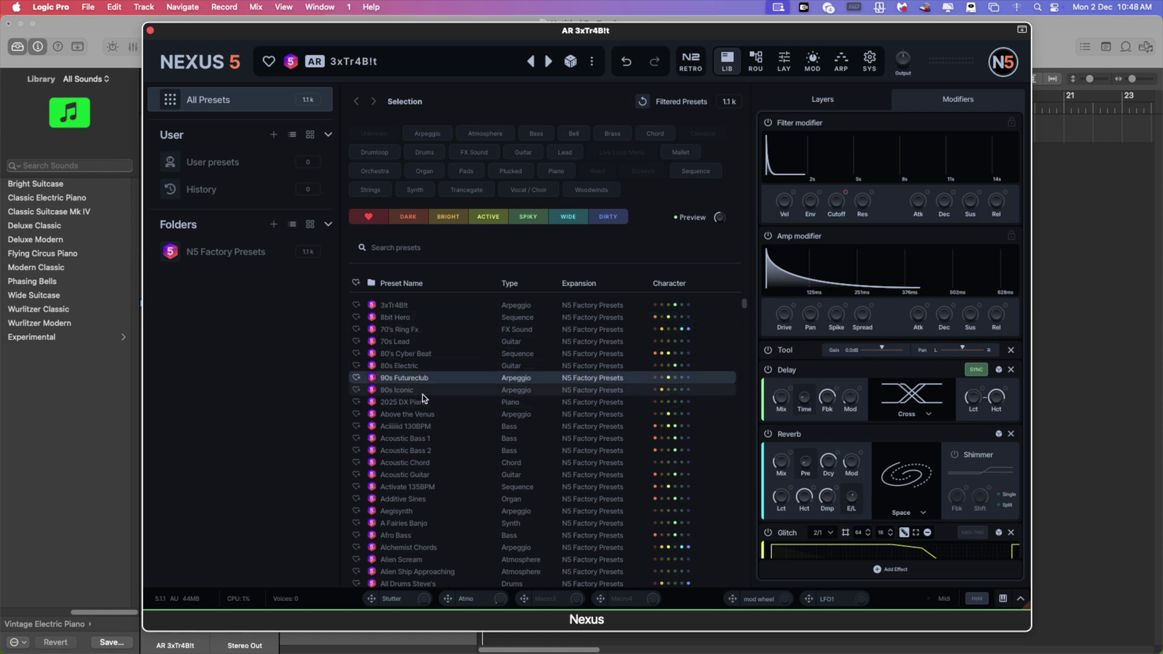
{"action": "left_click", "coordinate": [449, 391]}
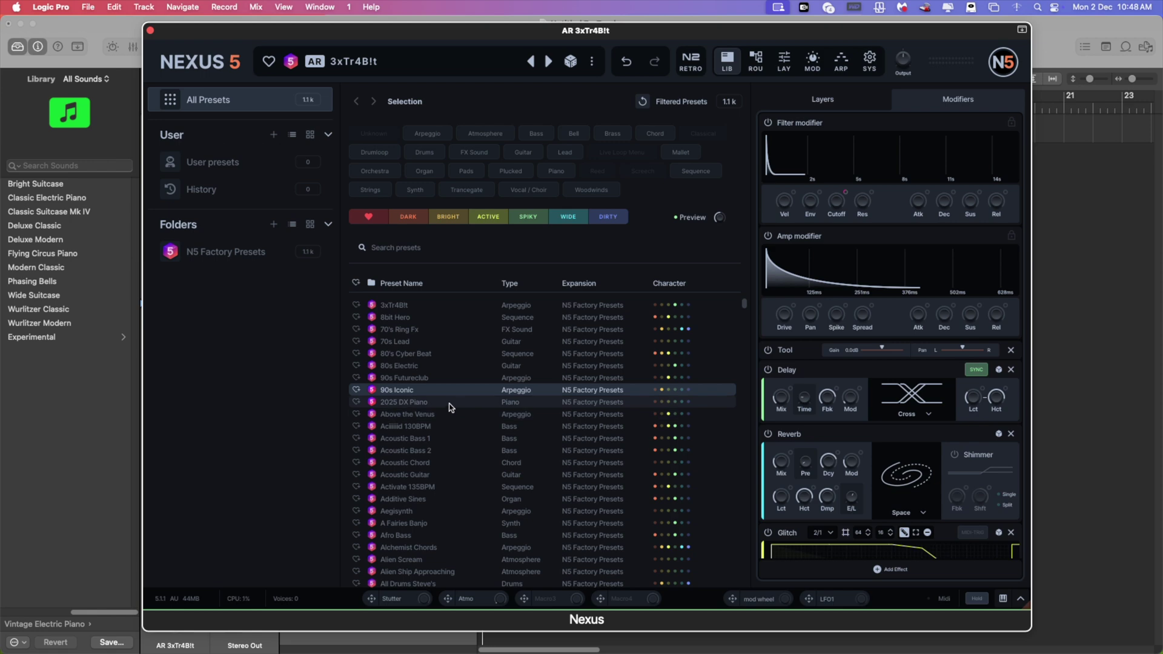
{"action": "left_click", "coordinate": [449, 405]}
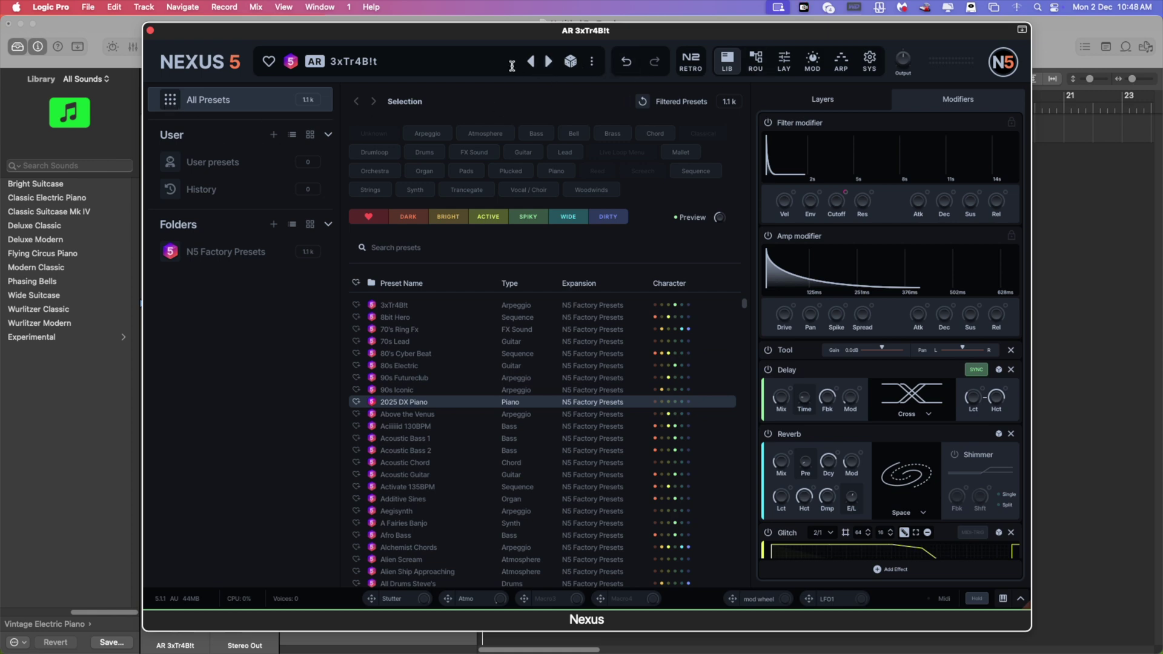
Step: Load 2025 DX Piano, inspect its ROU, LAY, MOD, ARP and SYS pages, then return to LIB
{"action": "left_click", "coordinate": [573, 63]}
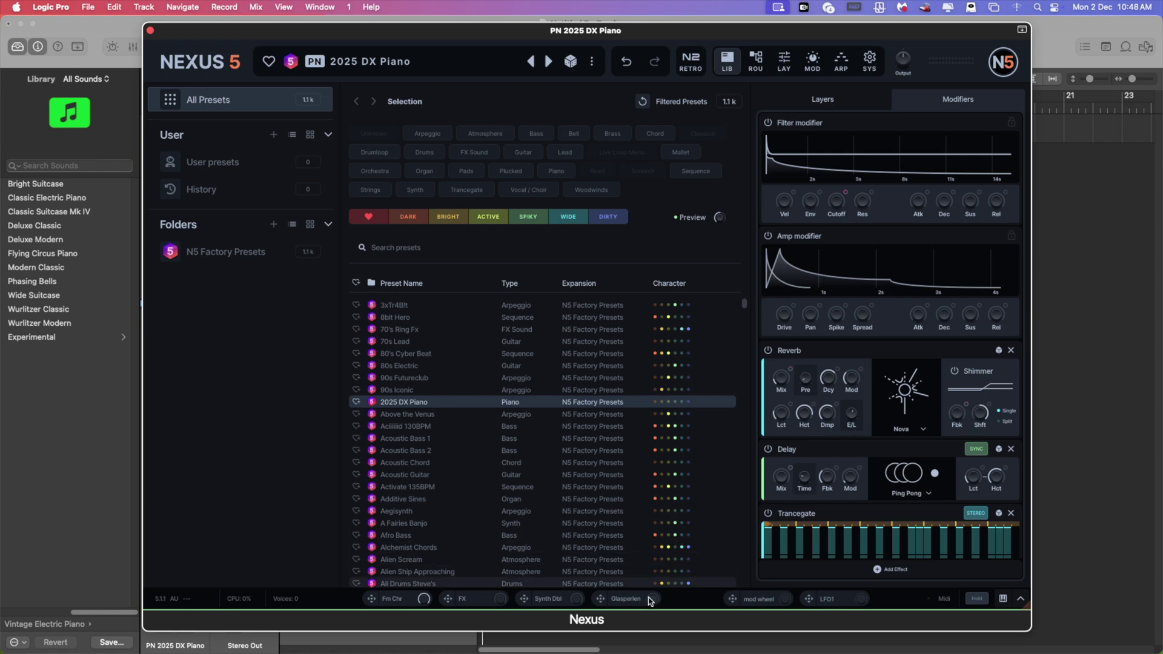
{"action": "left_click", "coordinate": [760, 69]}
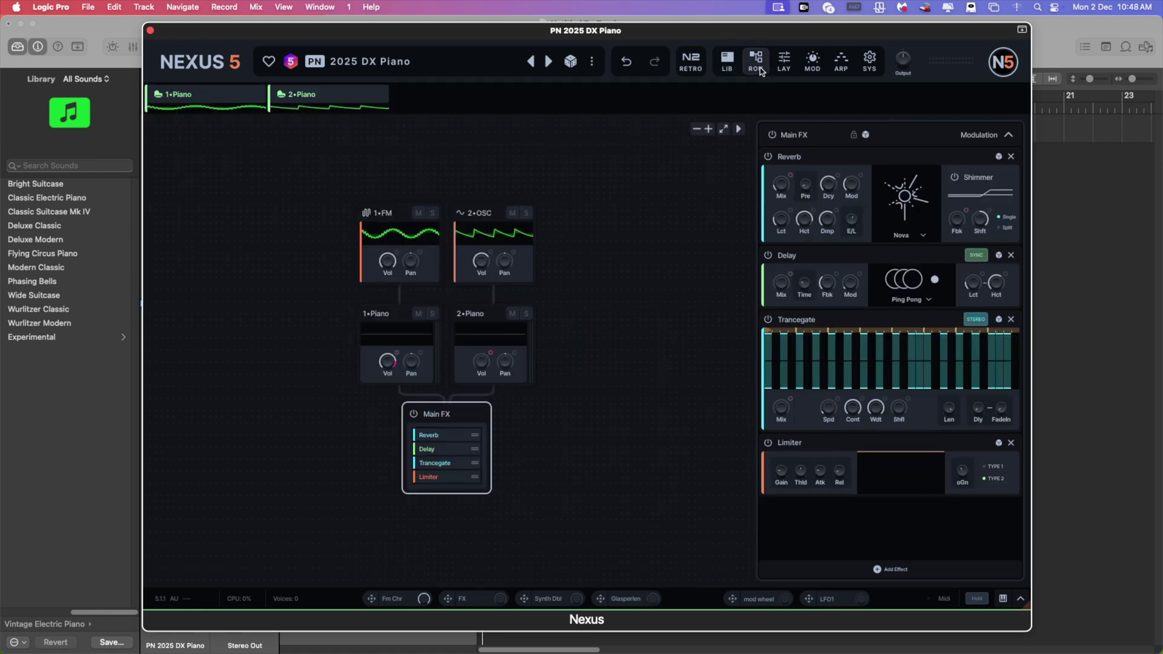
{"action": "left_click", "coordinate": [783, 72]}
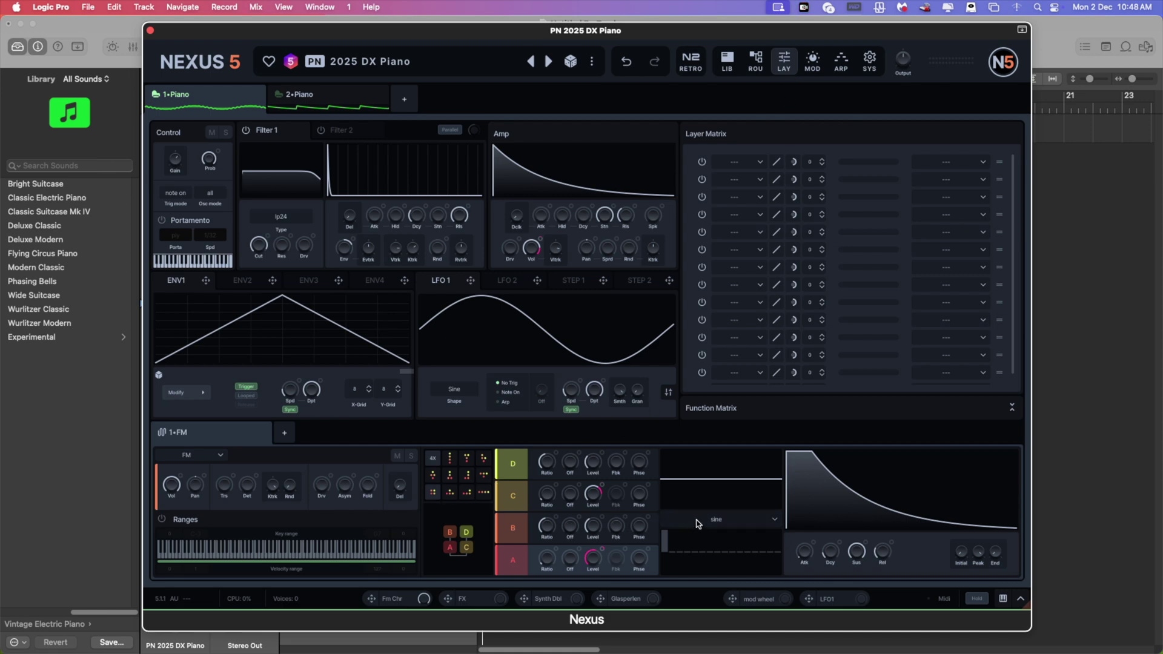
{"action": "left_click", "coordinate": [813, 66]}
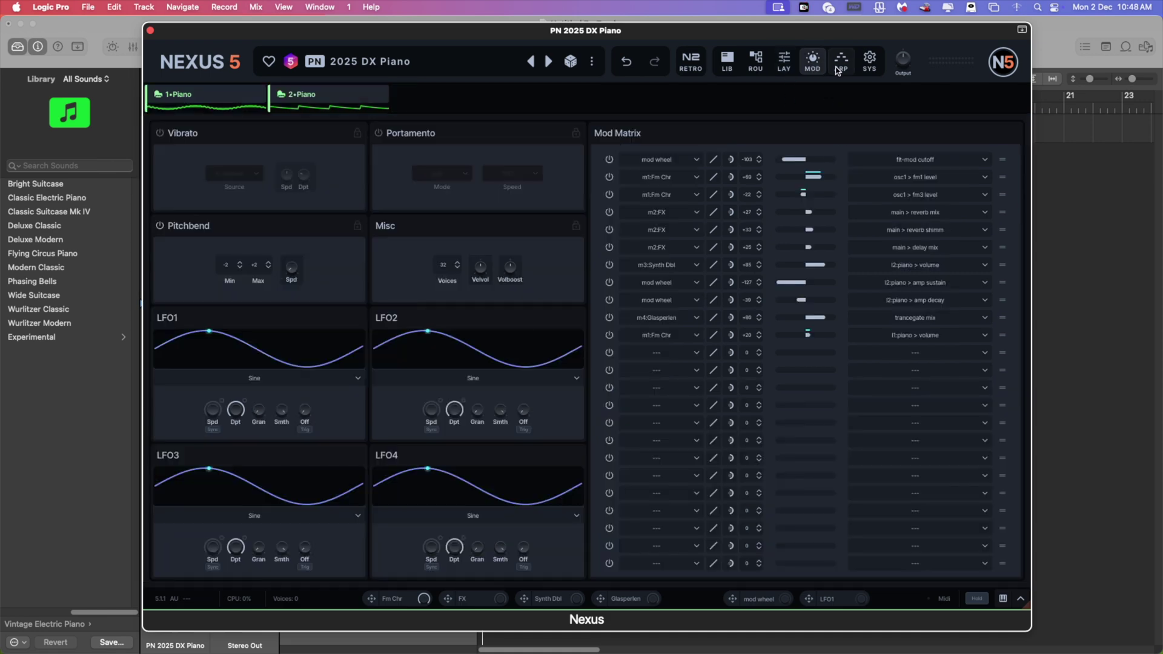
{"action": "left_click", "coordinate": [841, 68]}
{"action": "left_click", "coordinate": [867, 67]}
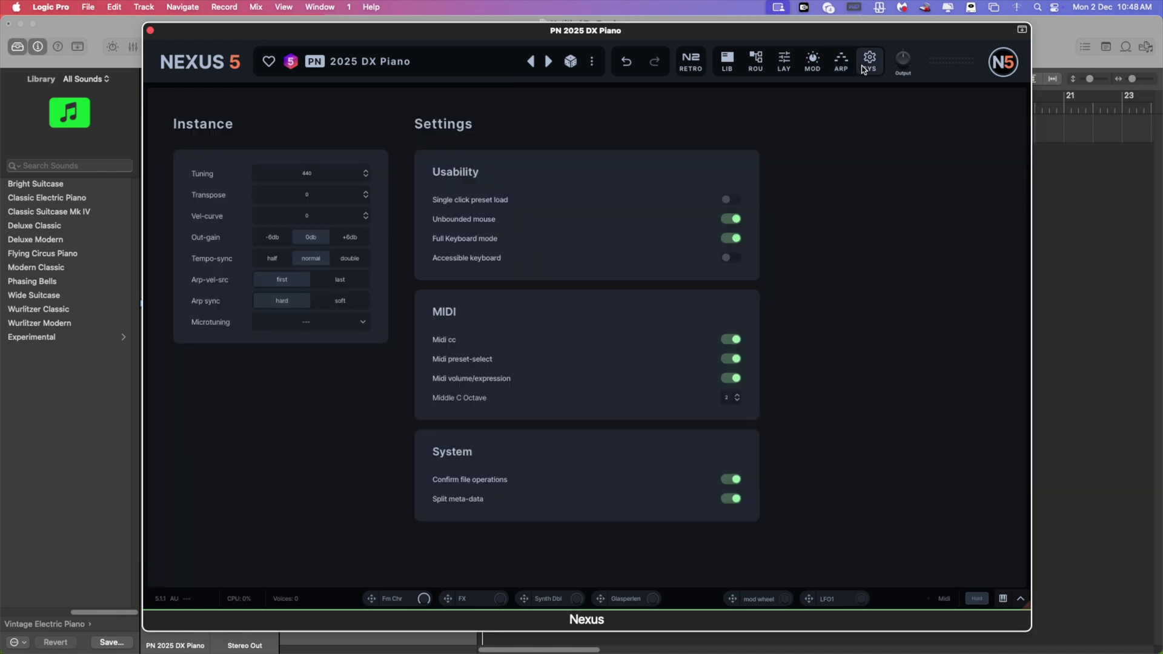
{"action": "left_click", "coordinate": [727, 66]}
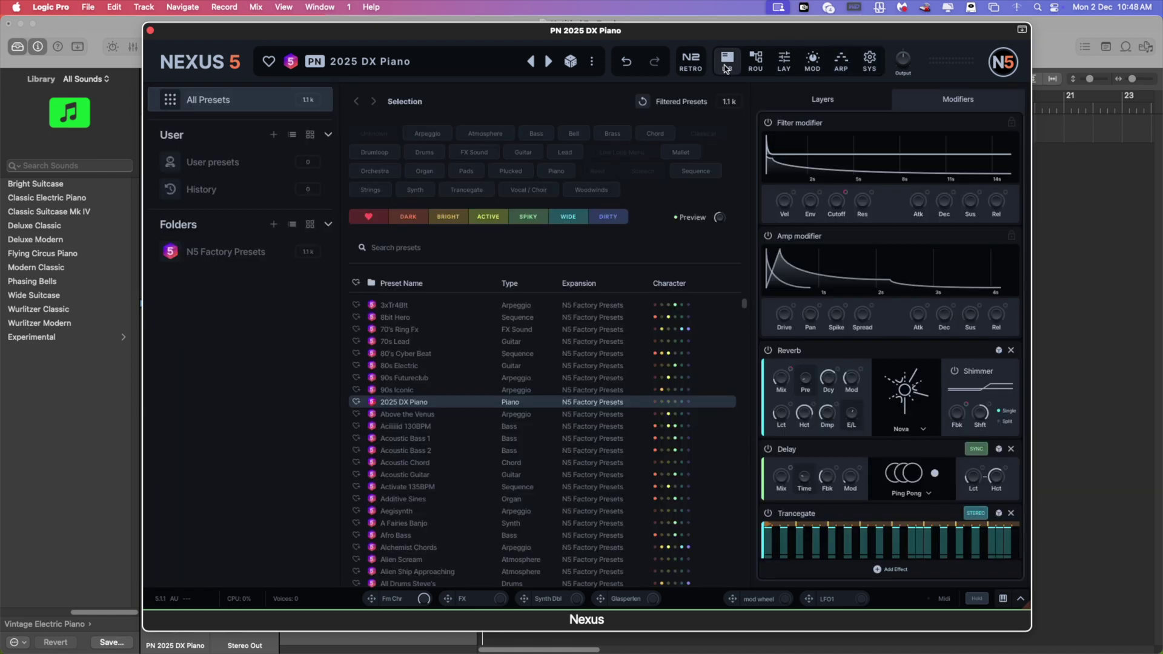
{"action": "scroll", "coordinate": [606, 424], "scroll_direction": "down", "scroll_amount": 3}
Step: Load the Remember preset, close the Nexus window, and close Untitled 7 without saving
{"action": "left_click_drag", "start_coordinate": [745, 306], "coordinate": [754, 586]}
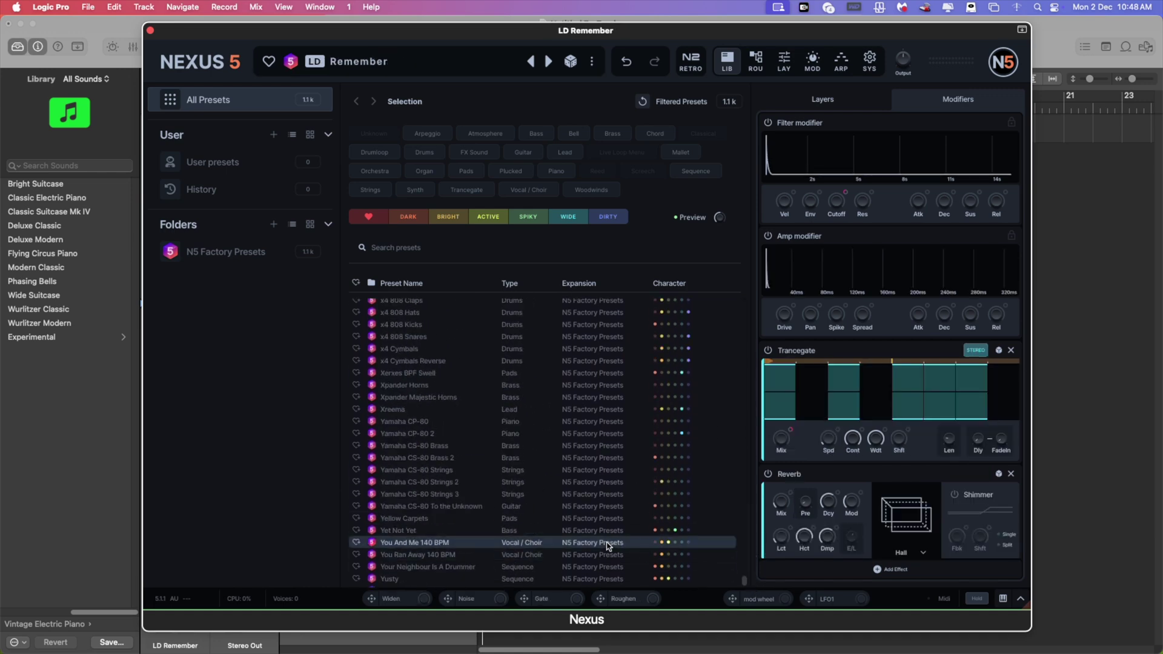
{"action": "left_click", "coordinate": [608, 472]}
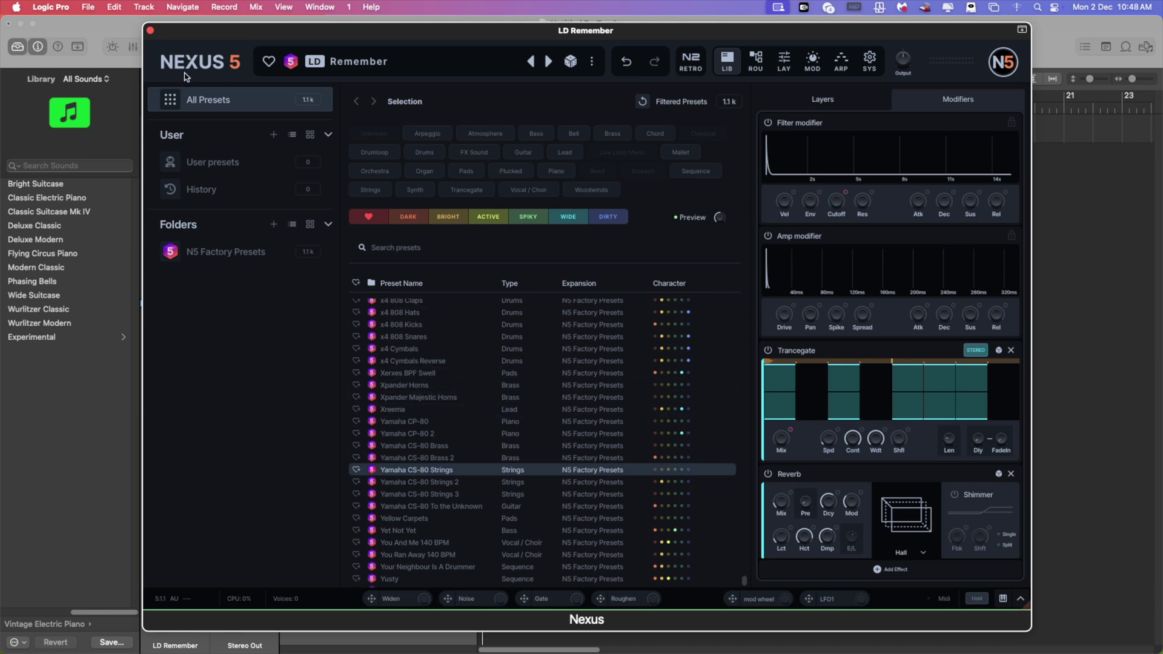
{"action": "left_click", "coordinate": [151, 30]}
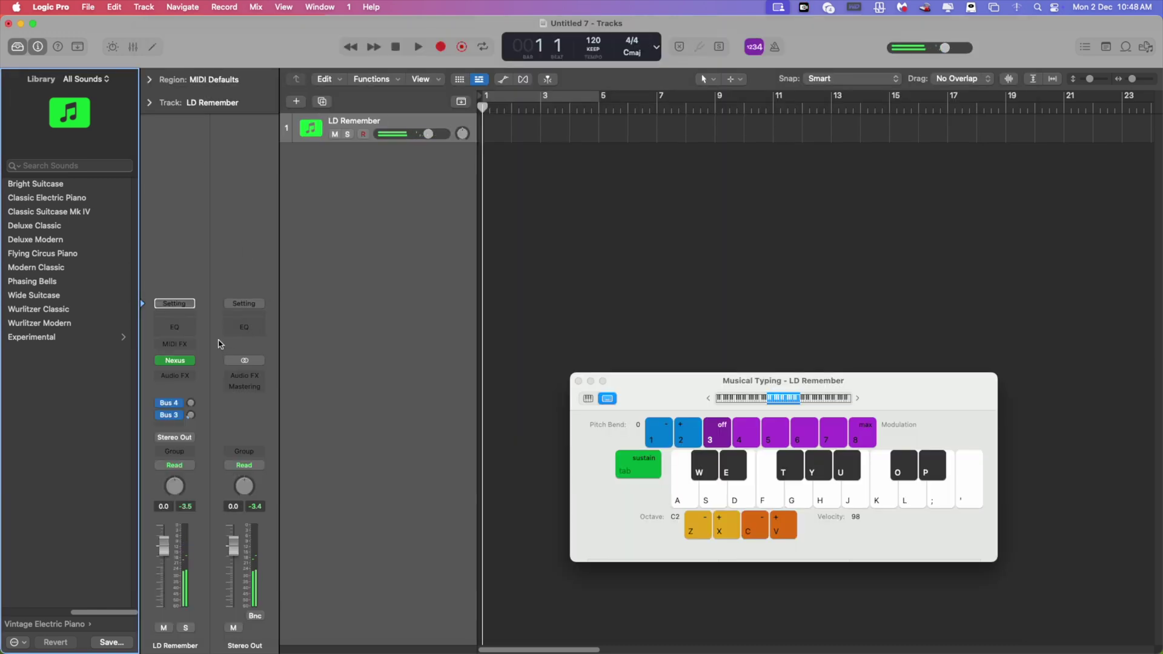
{"action": "left_click", "coordinate": [8, 24]}
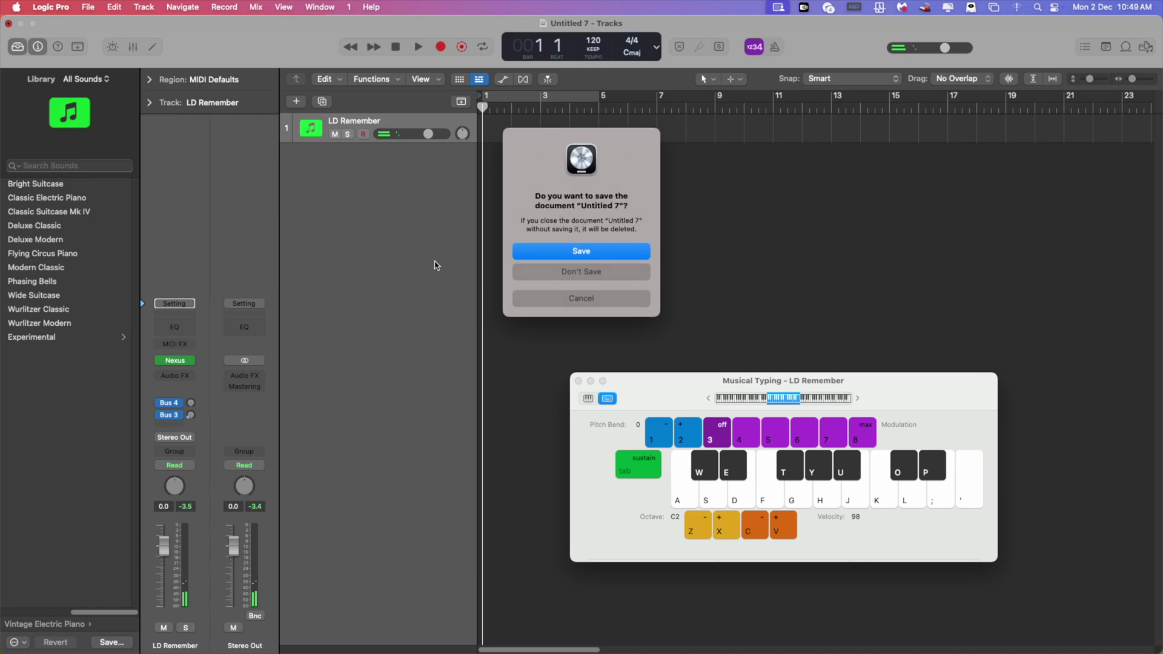
{"action": "left_click", "coordinate": [532, 272]}
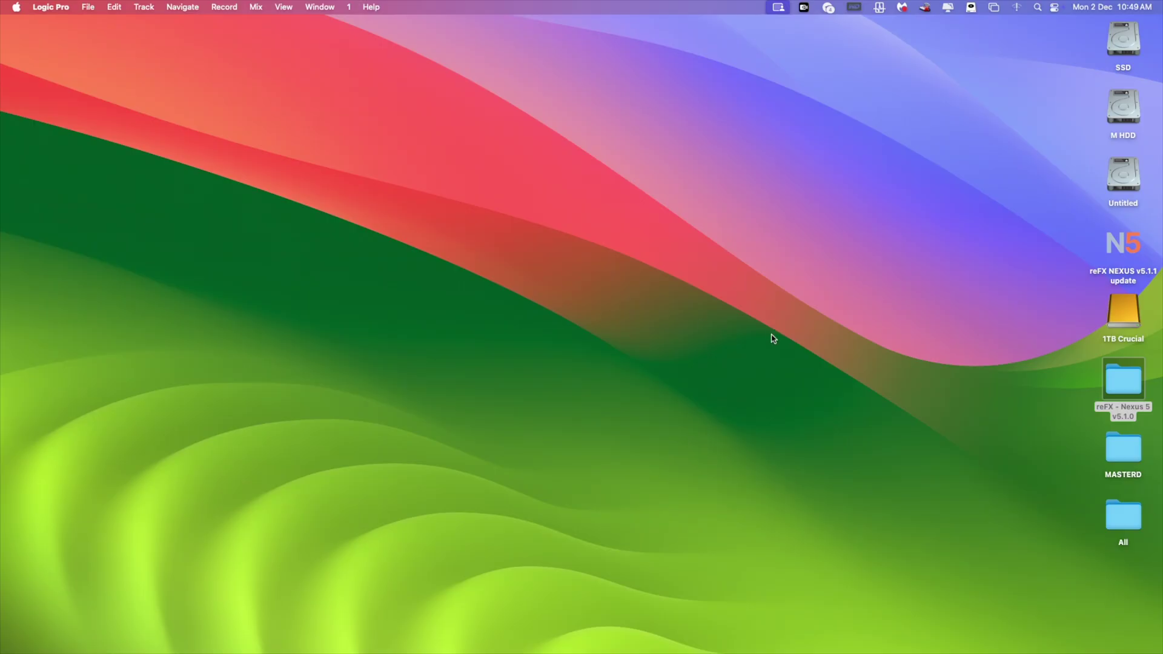